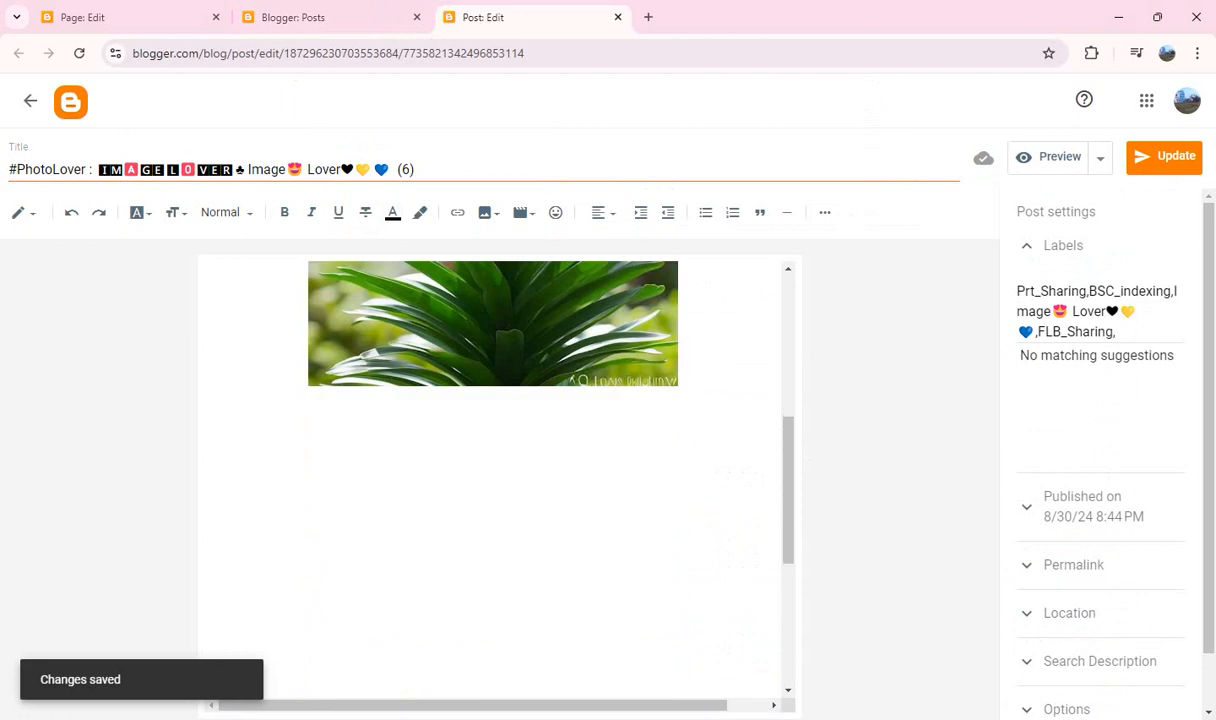
- Close the updated post (6) and return to the list of posts
scroll(493, 480, "up", 4)
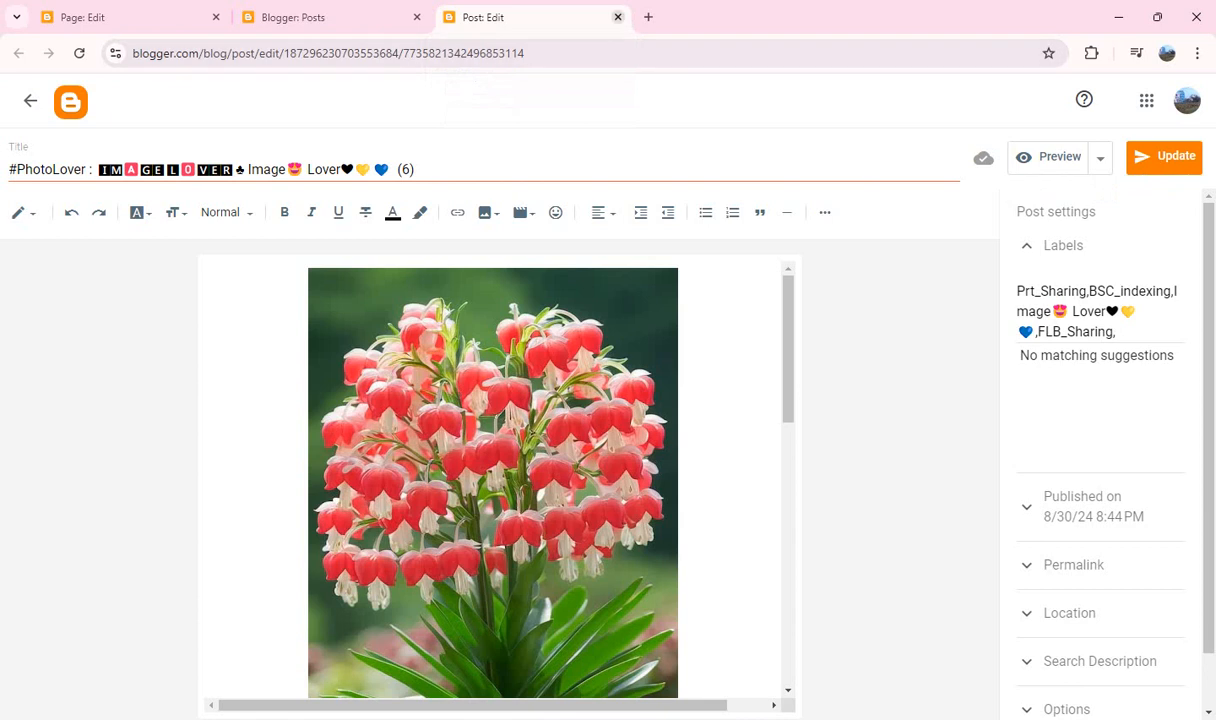
left_click(617, 17)
scroll(700, 440, "up", 2)
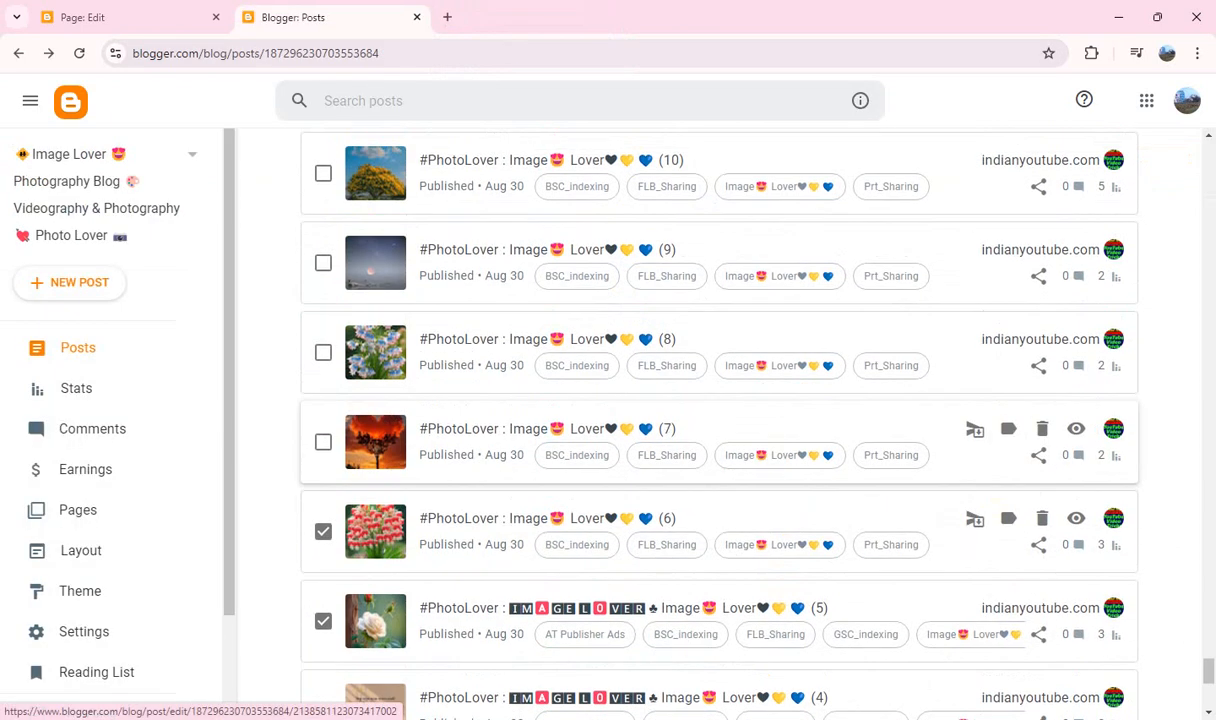
- Mark post (7), open it in its own tab, and update its title with 🅸🅼🅰🅶🅴🅻🅾🆅🅴🆁♣ after "#PhotoLover :"
left_click(323, 442)
left_click_drag(453, 431, 585, 12)
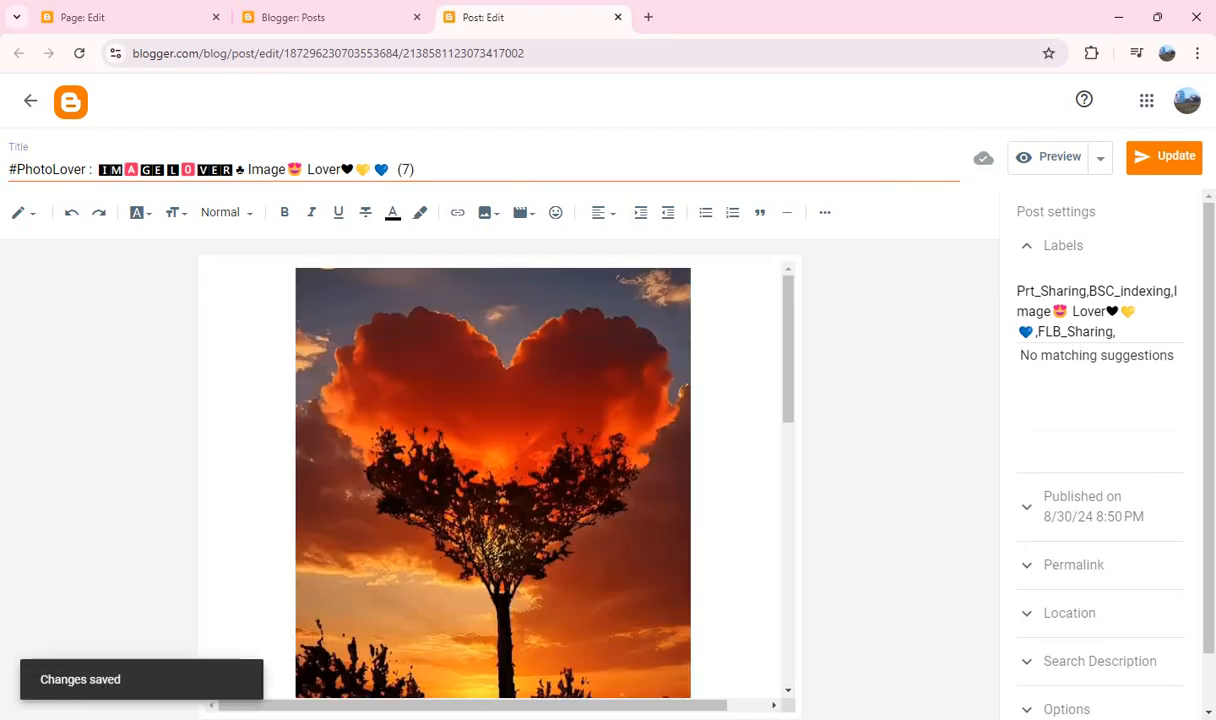
key("ctrl+w")
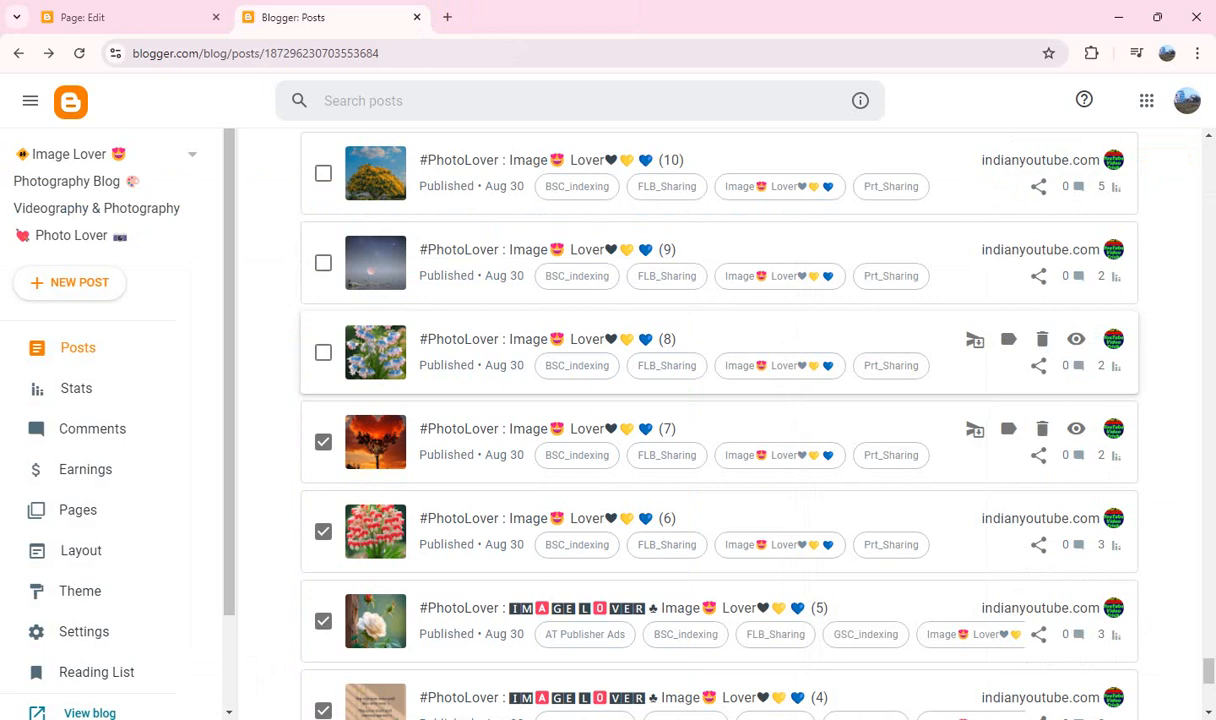
- Open post (8) in its own tab and update its title with 🅸🅼🅰🅶🅴🅻🅾🆅🅴🆁♣ after "#PhotoLover :"
mouse_move(462, 341)
left_mouse_down()
mouse_move(545, 30)
mouse_move(678, 8)
left_mouse_up()
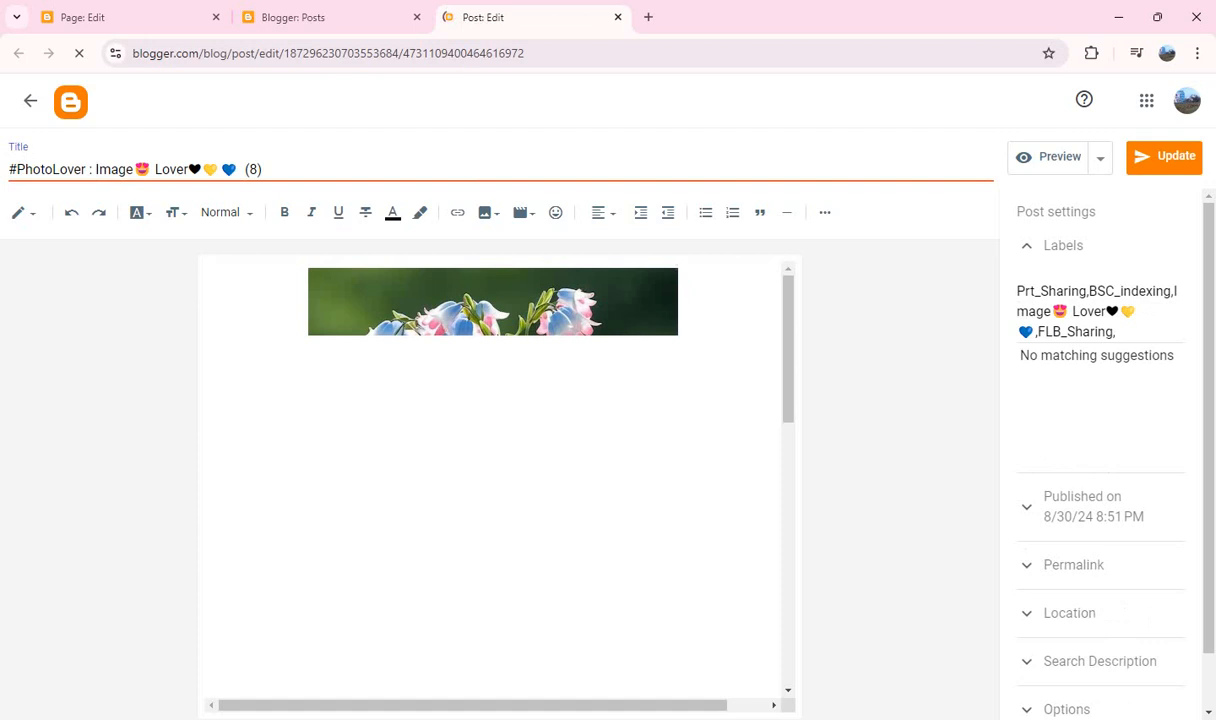
type("🅸🅼🅰🅶🅴 🅻🅾🆅🅴🆁")
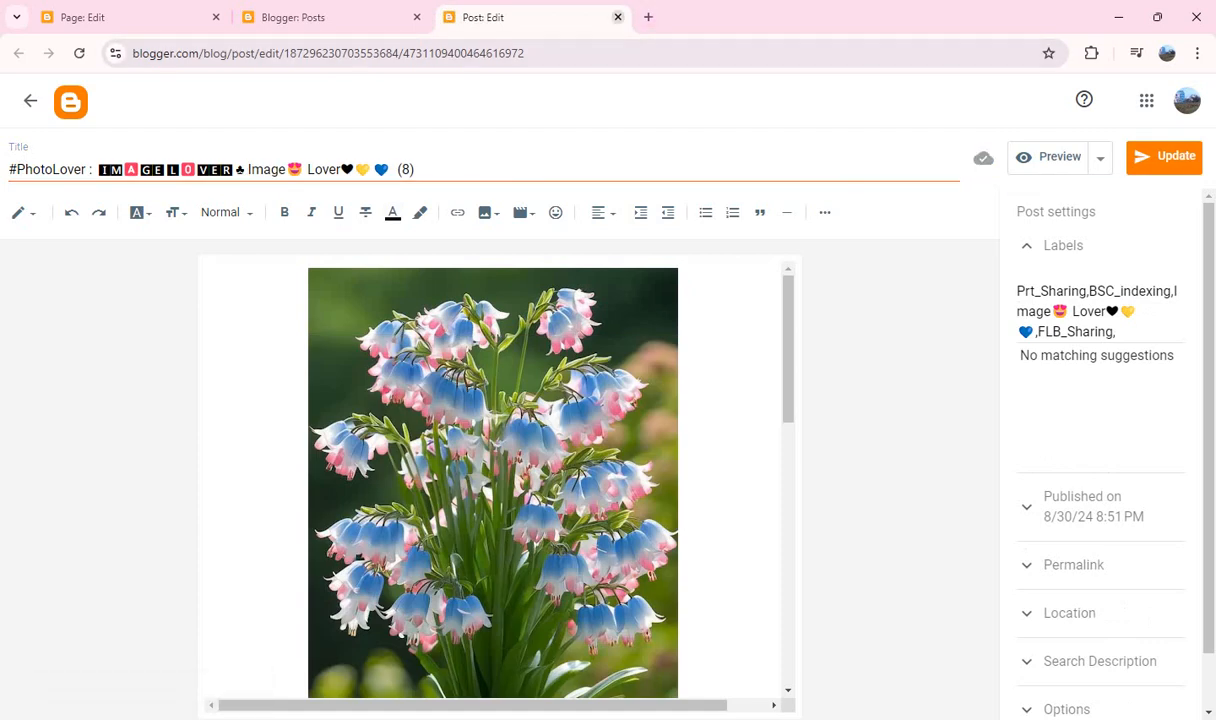
left_click(617, 17)
- Mark post (9), open it in its own tab, and update its title with 🅸🅼🅰🅶🅴🅻🅾🆅🅴🆁♣ after "#PhotoLover :"
scroll(700, 400, "up", 1)
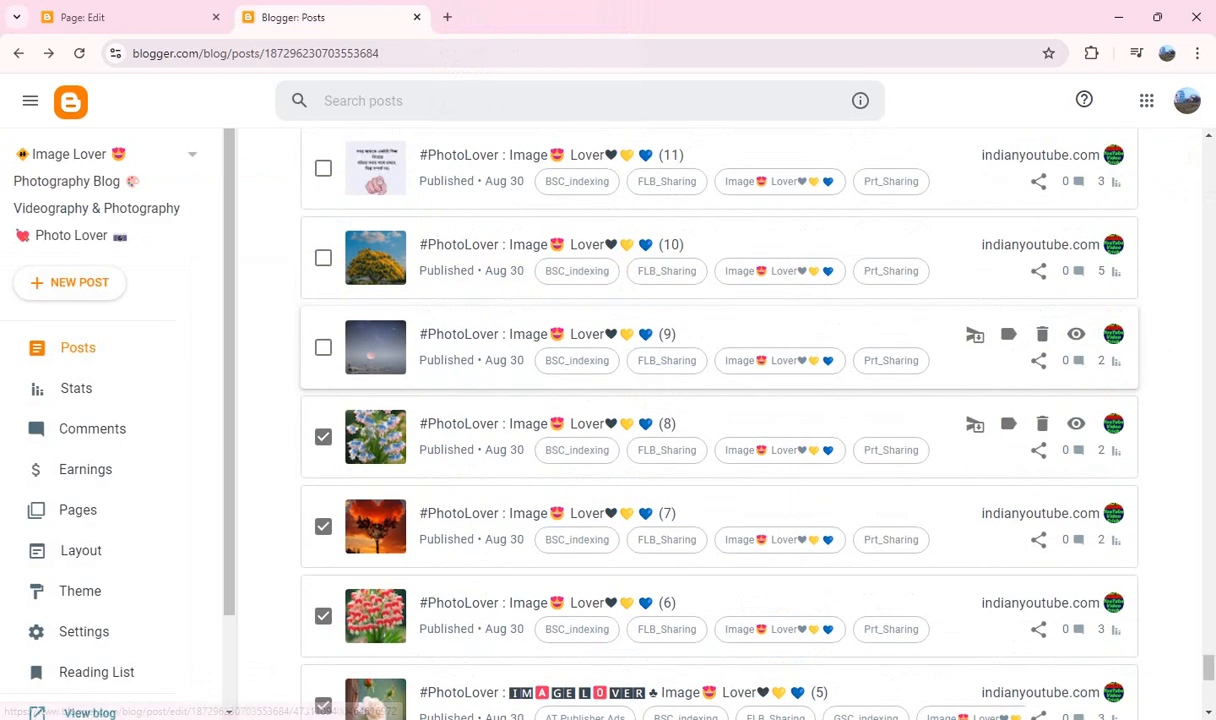
left_click(323, 347)
left_click_drag(480, 336, 580, 8)
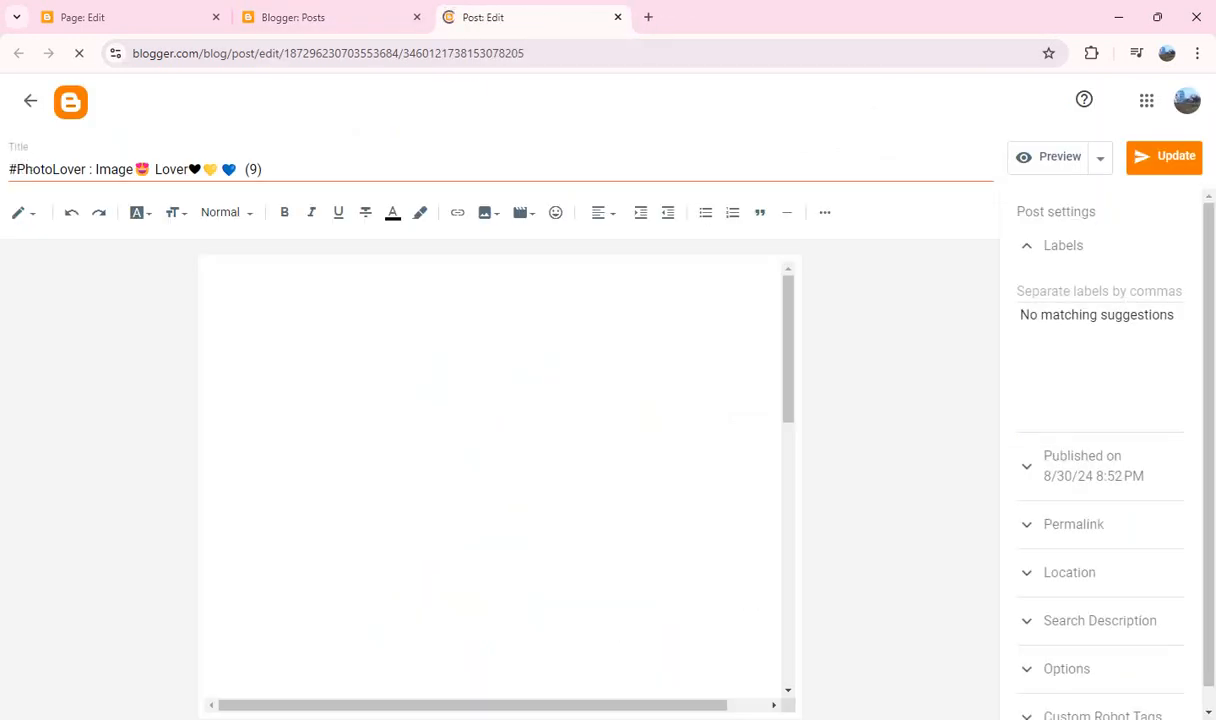
type("🅸🅼🅰🅶🅴 🅻🅾🆅🅴🆁♣")
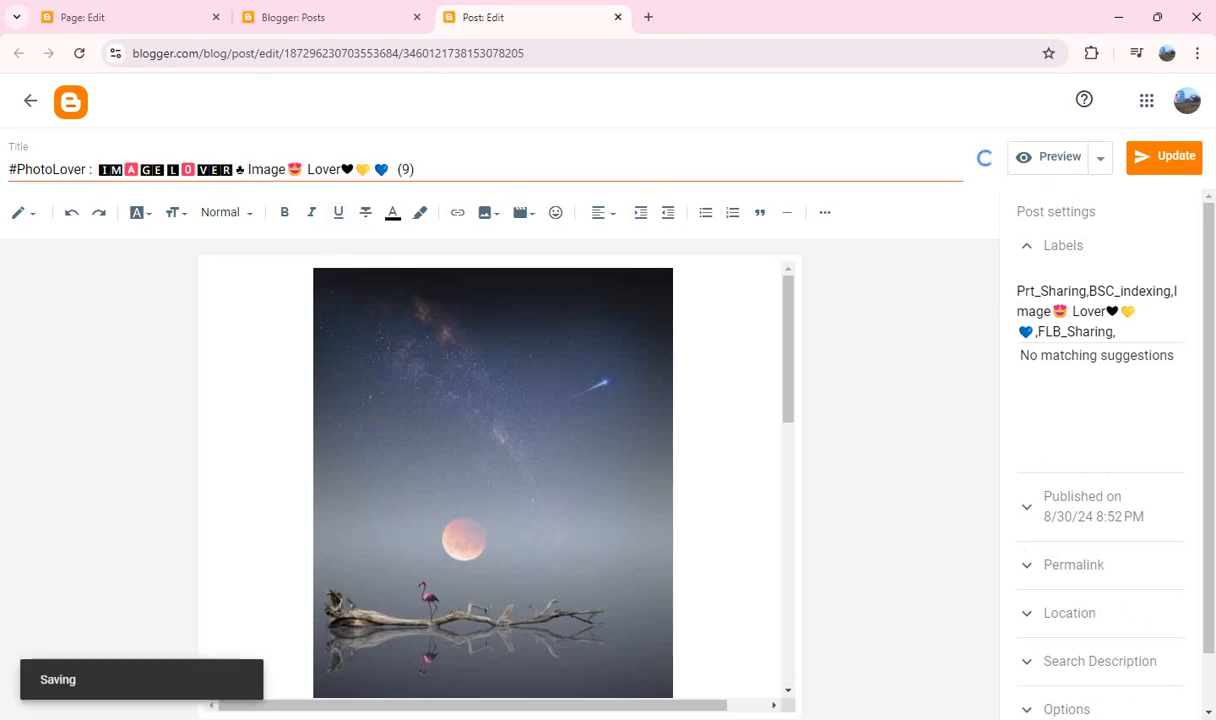
left_click(617, 17)
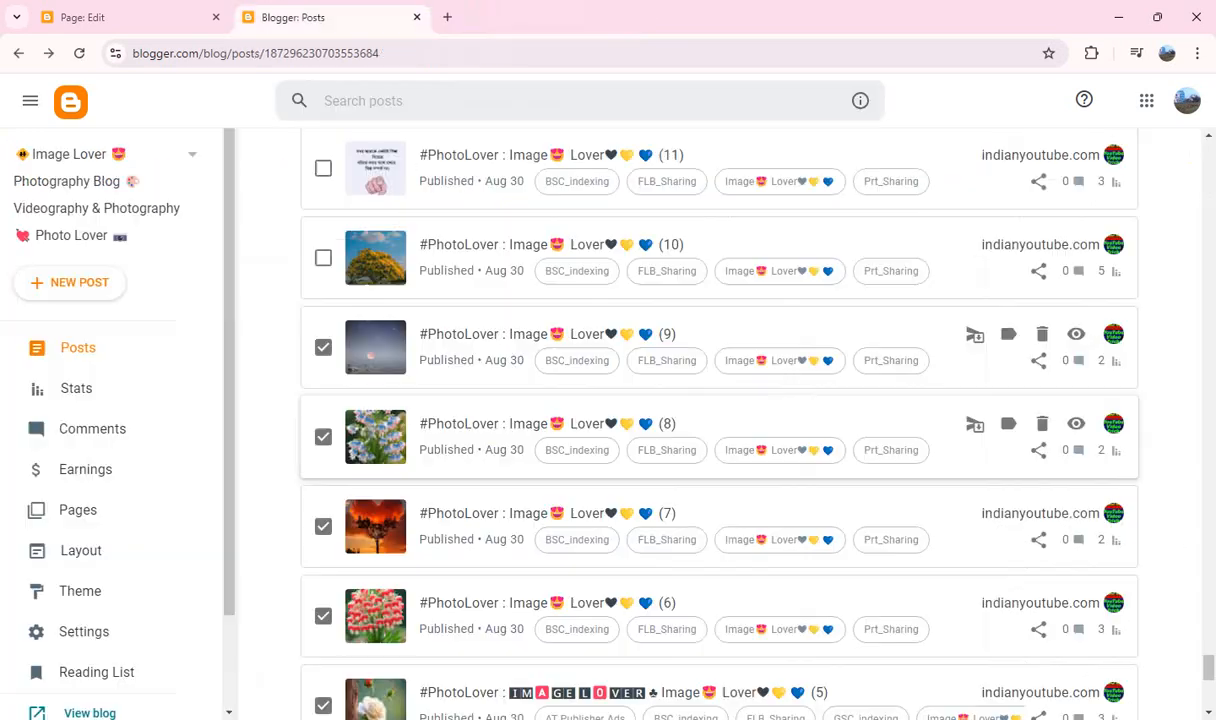
- Mark posts (10) and (11) in the list and open each one for editing in its own browser tab
left_click(323, 427)
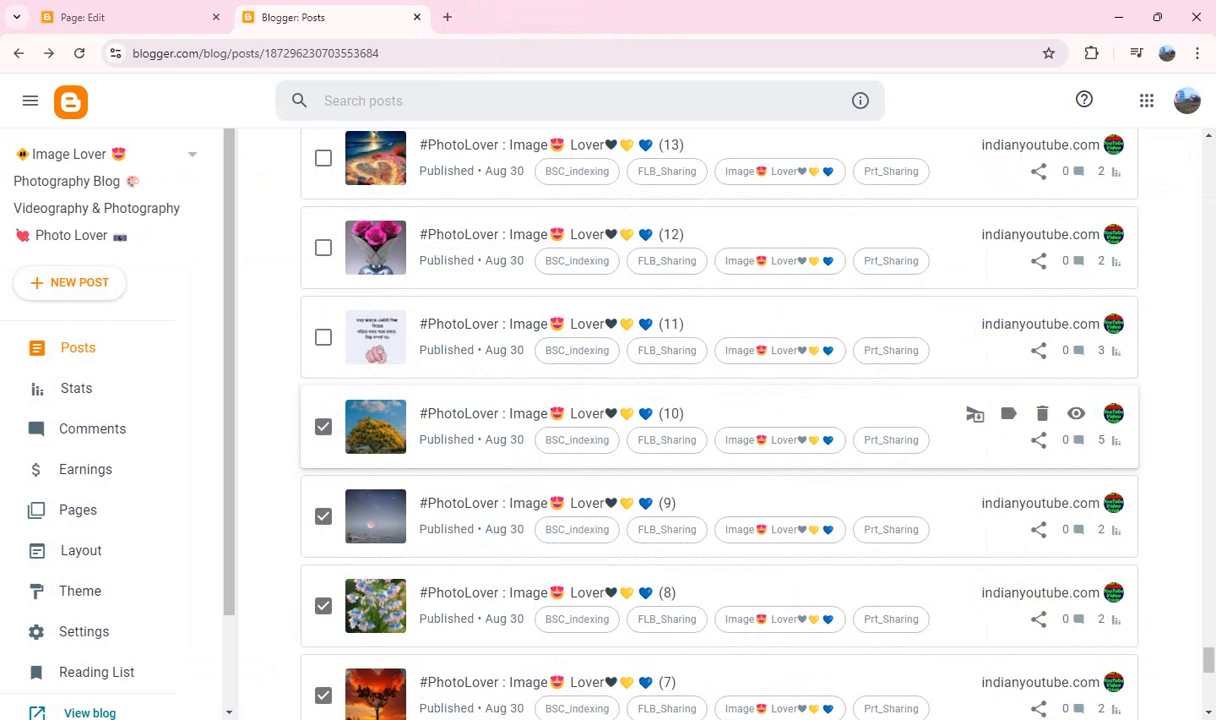
left_click_drag(480, 415, 610, 12)
left_click(335, 17)
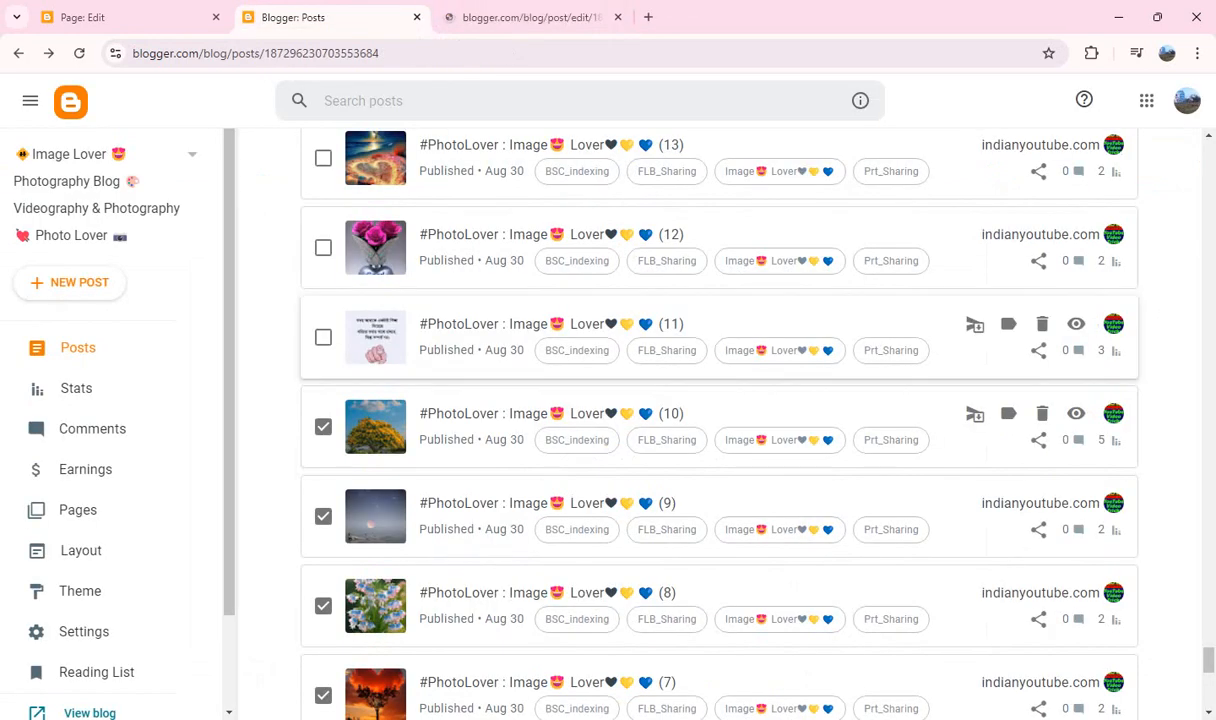
left_click(323, 337)
left_click_drag(470, 324, 680, 17)
left_click(335, 17)
- Mark posts (12) and (13) in the list and open each one for editing in its own browser tab
scroll(700, 420, "up", 3)
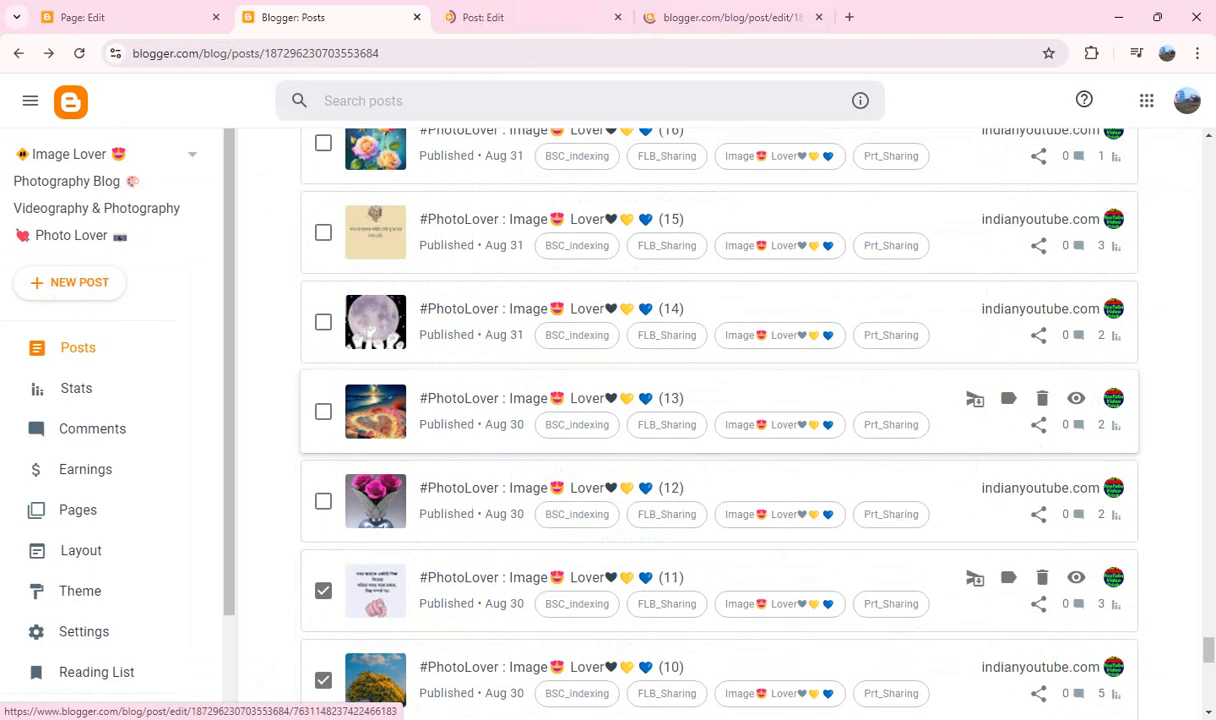
left_click(323, 501)
left_click_drag(470, 488, 880, 17)
left_click(320, 17)
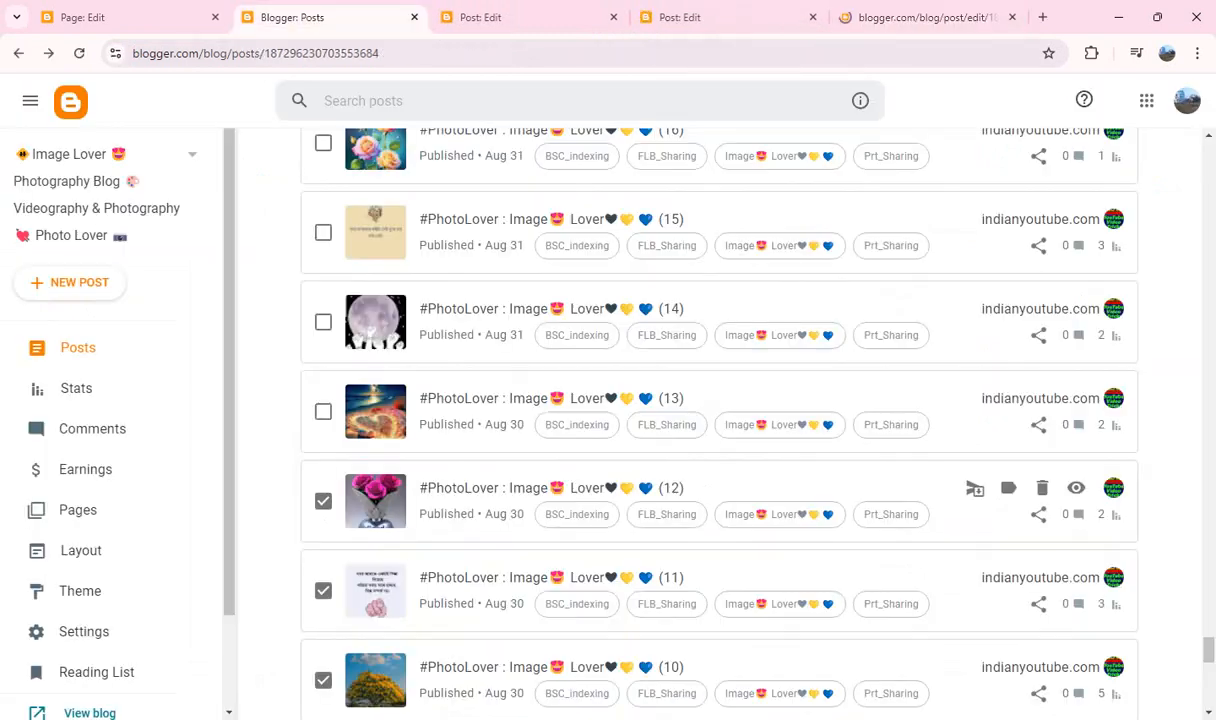
left_click_drag(470, 398, 890, 14)
left_click(265, 17)
- Mark posts (14) and (15) in the list and open each one for editing in its own browser tab
scroll(323, 400, "up", 1)
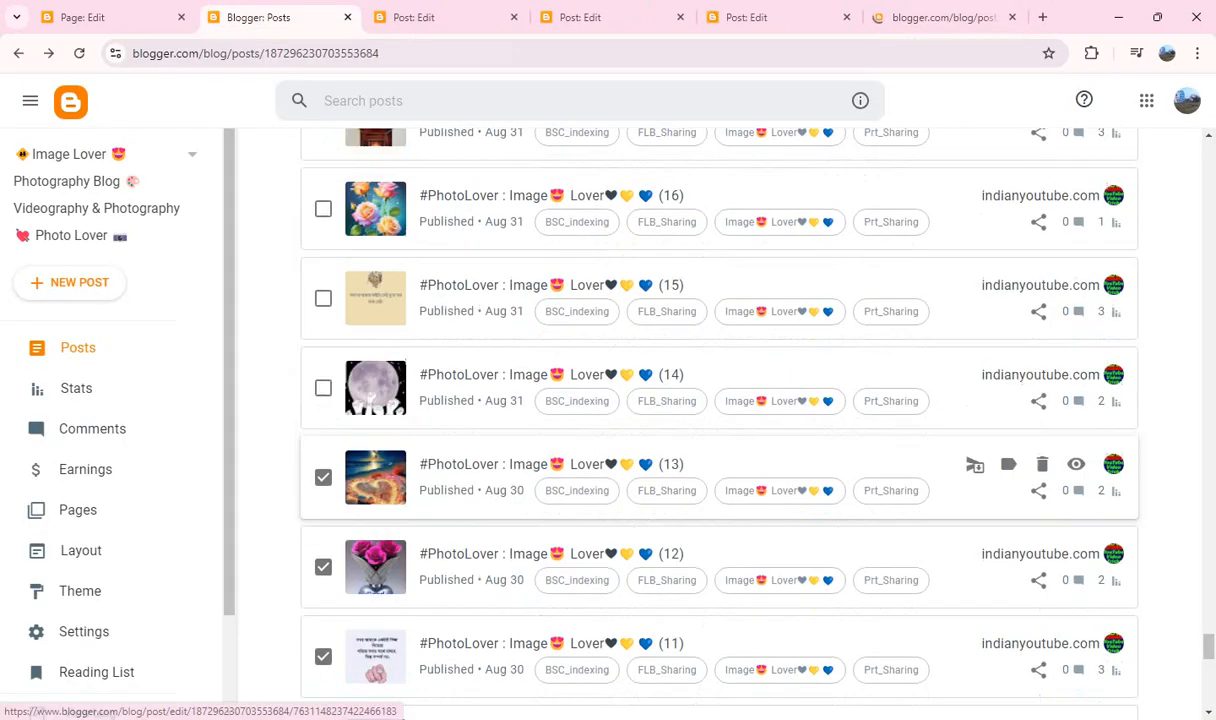
left_click(323, 406)
left_click_drag(372, 415, 1085, 14)
left_click(235, 17)
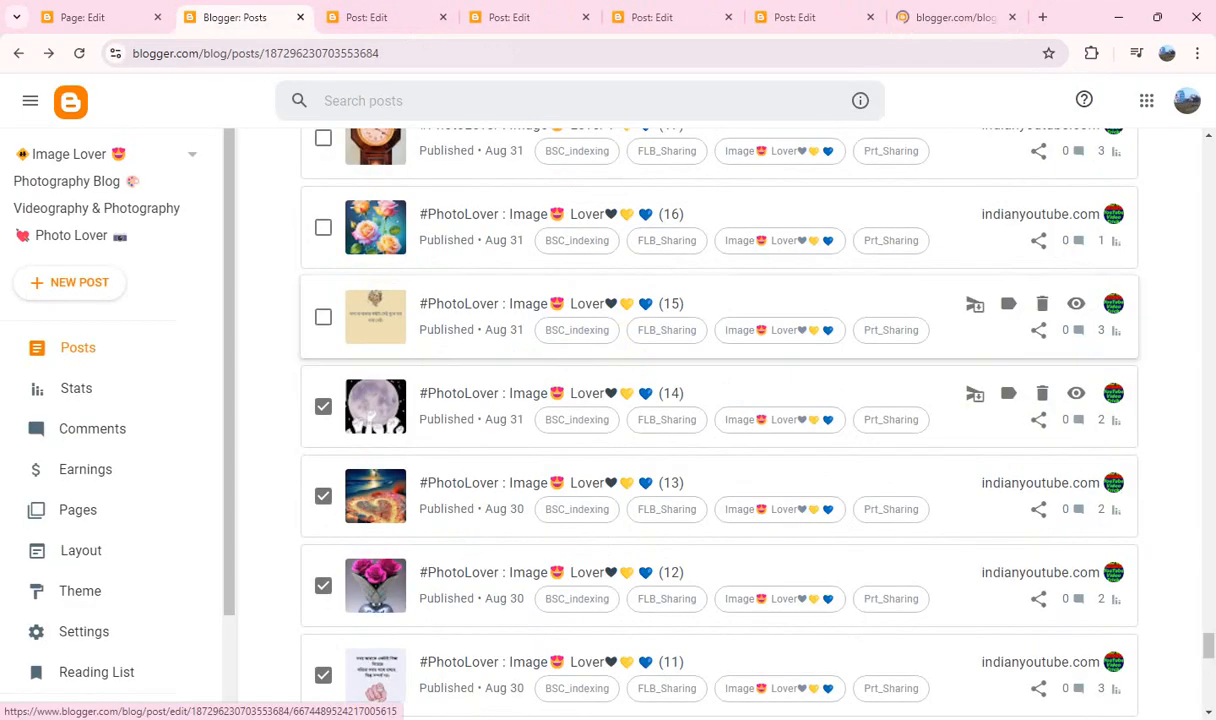
scroll(323, 450, "up", 2)
left_click(323, 486)
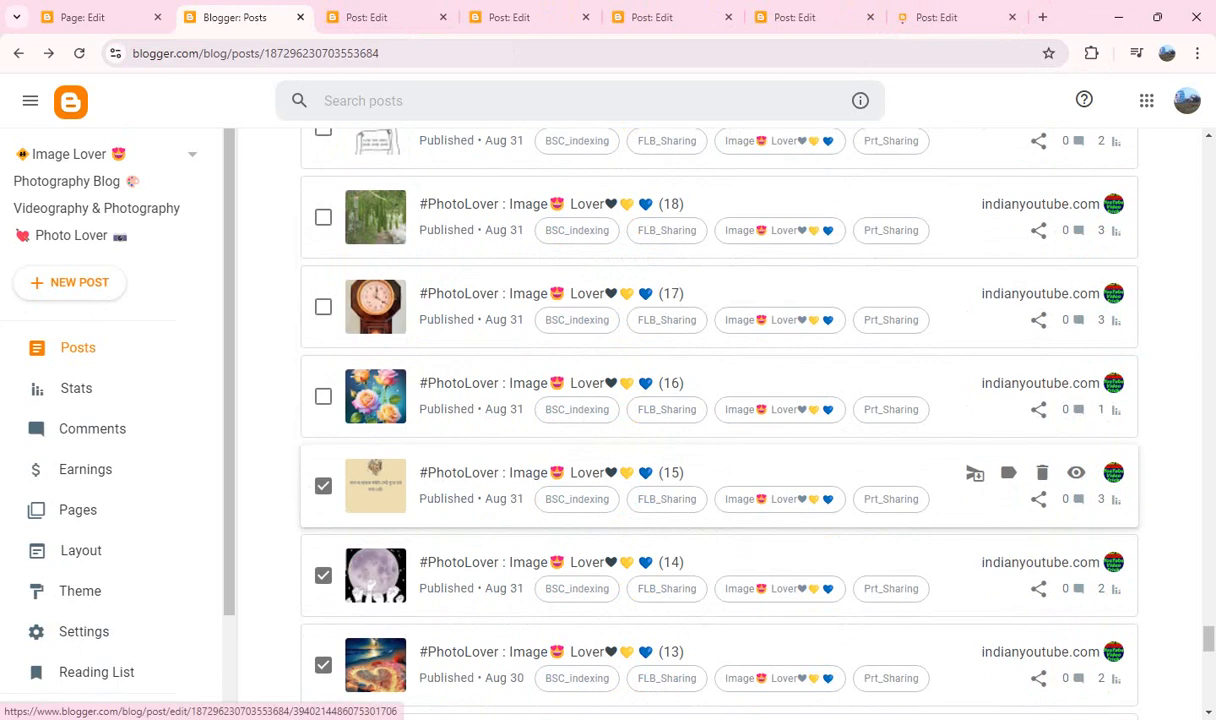
left_click_drag(374, 486, 1027, 13)
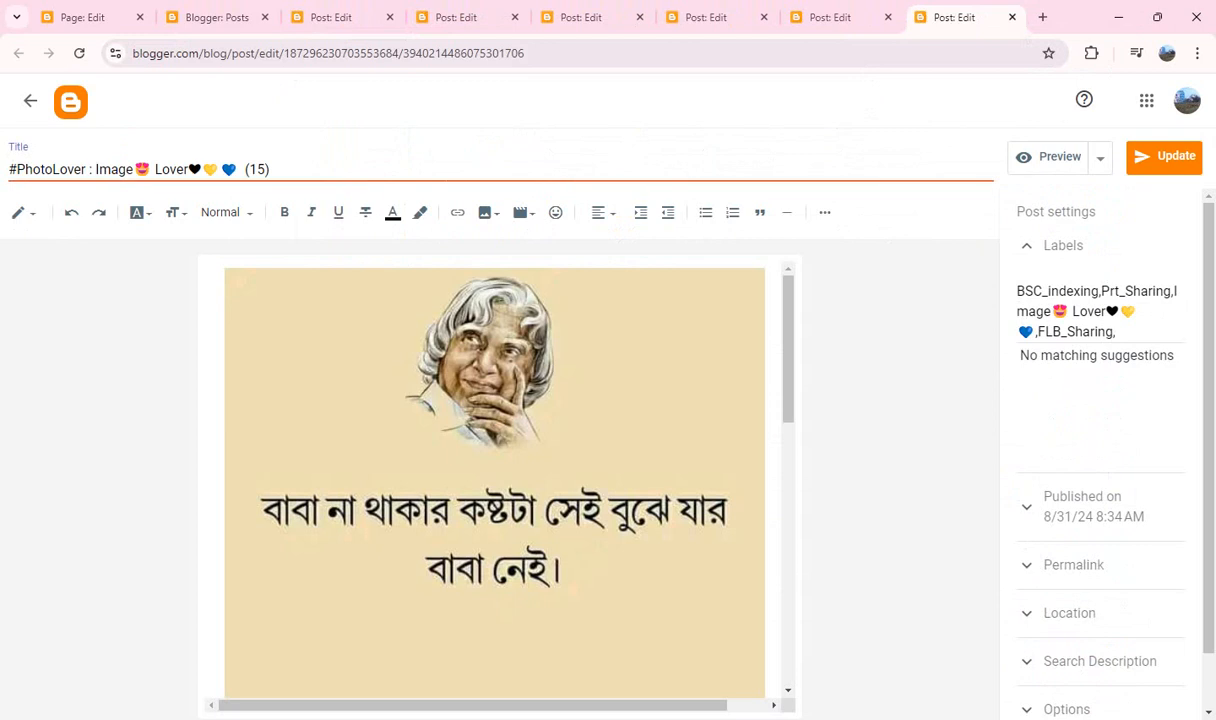
- Insert 🅸🅼🅰🅶🅴🅻🅾🆅🅴🆁♣ after "#PhotoLover :" in the titles of posts (15) and (14), updating and closing each post
type("🅸🅼🅰🅶🅴 🅻🅾🆅🅴🆁♣")
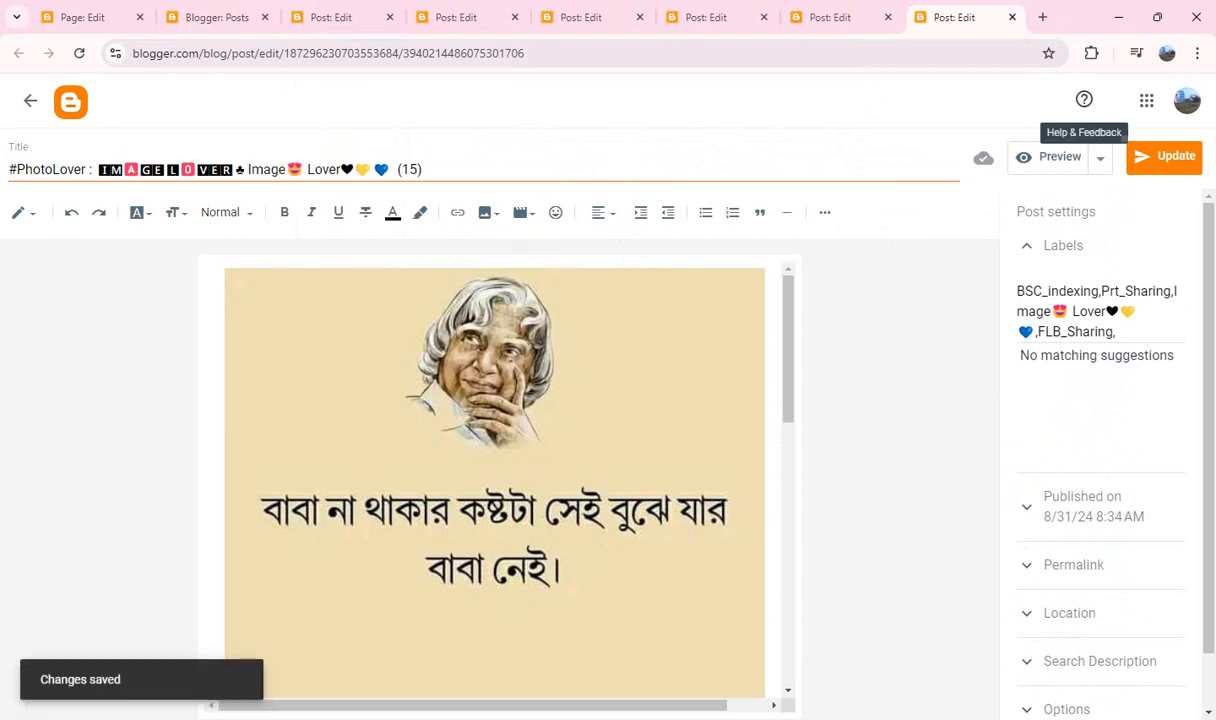
left_click(1012, 17)
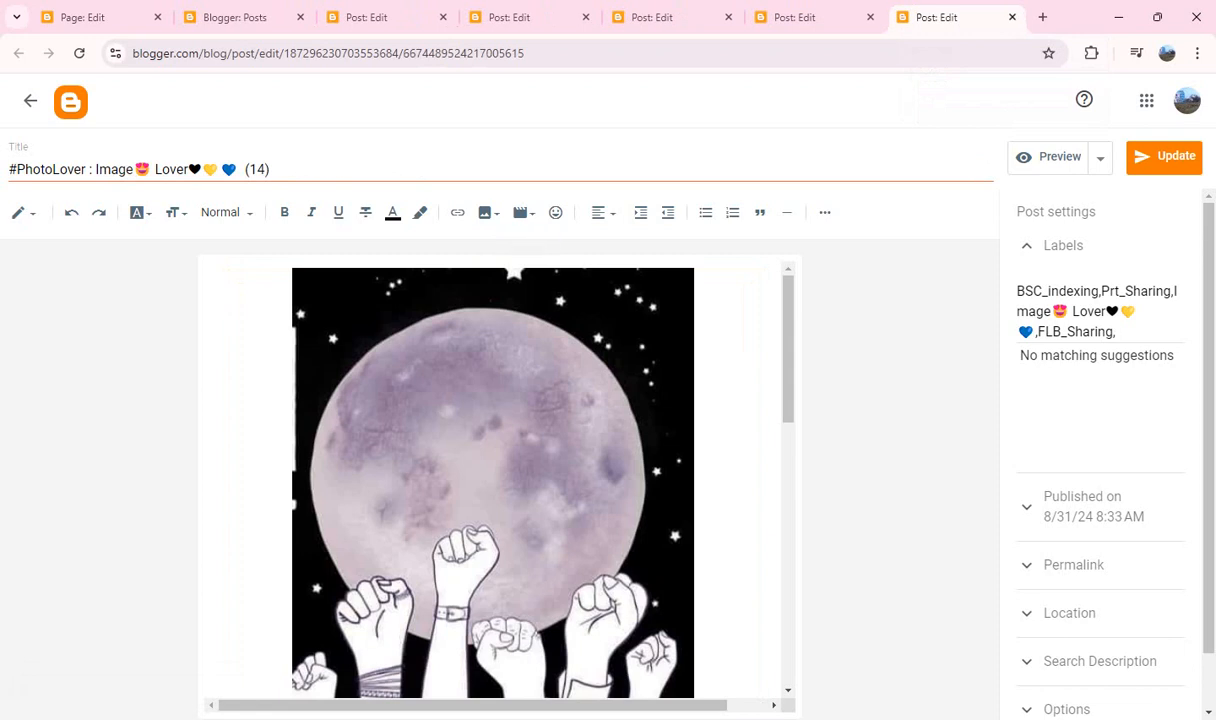
left_click(91, 169)
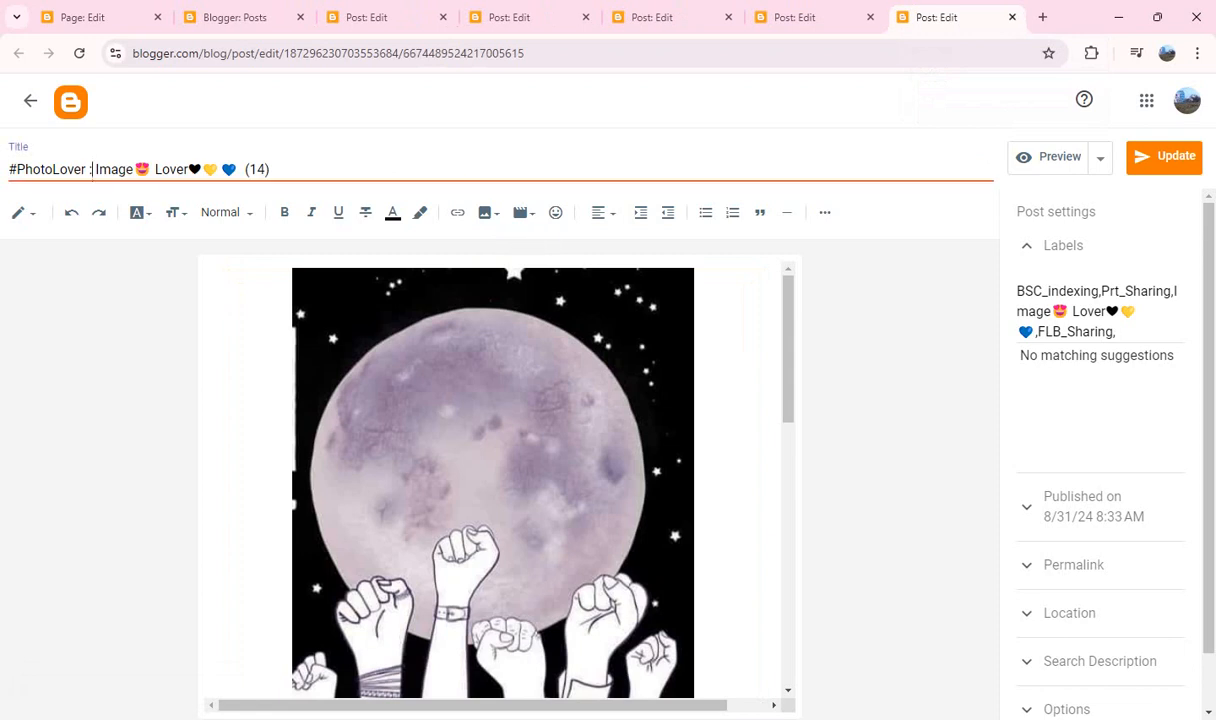
type("🅸🅼🅰🅶🅴🅻🅾🆅🅴🆁♣")
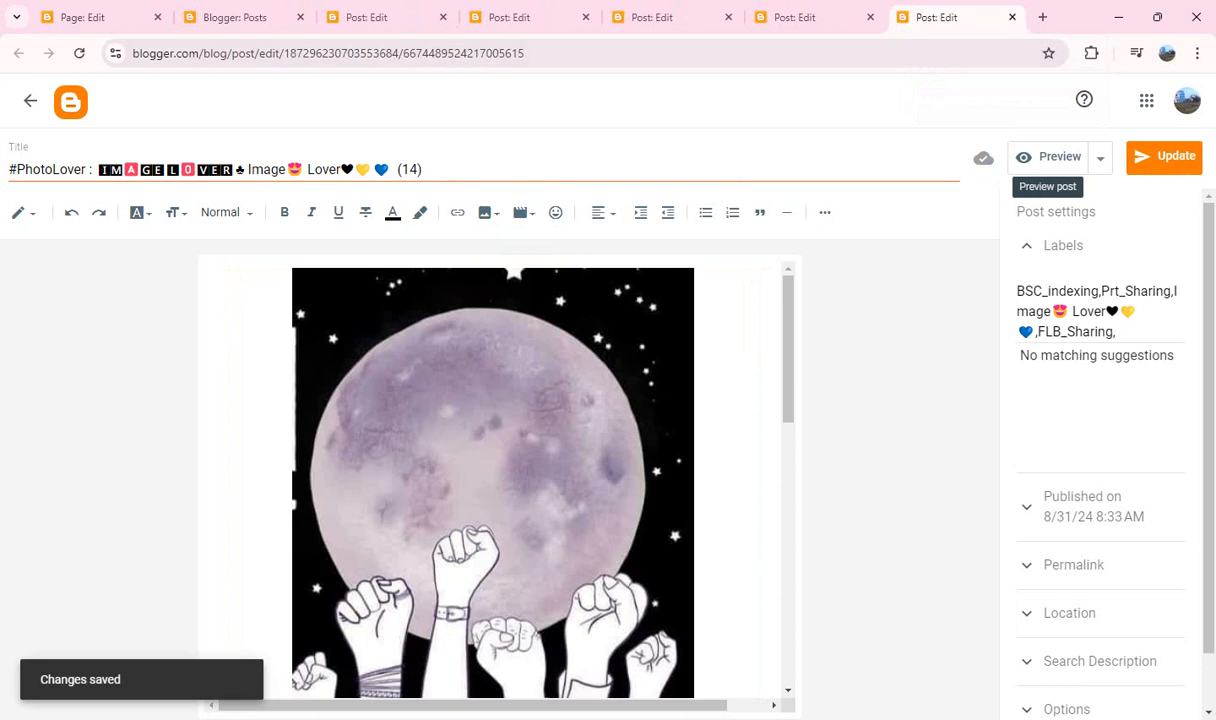
left_click(1012, 17)
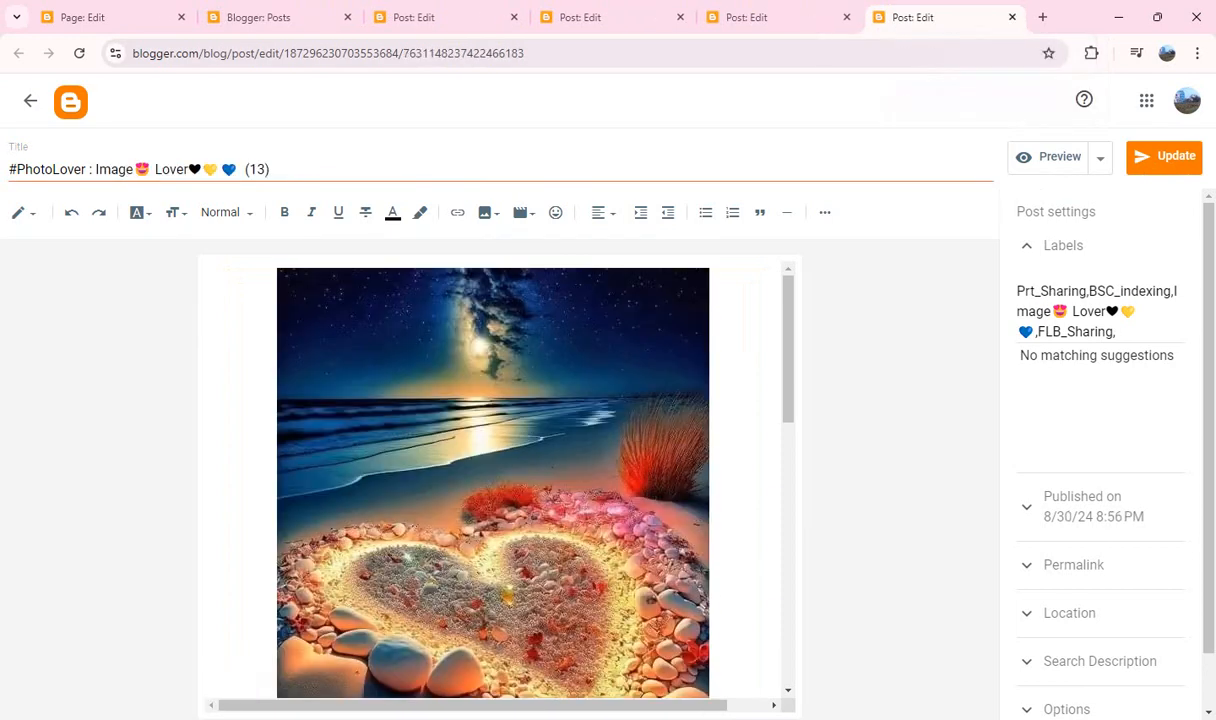
- Insert 🅸🅼🅰🅶🅴🅻🅾🆅🅴🆁♣ after "#PhotoLover :" in the titles of posts (13) and (12), updating and closing each post
left_click(95, 170)
type("🅸🅼🅰🅶🅴🅻🅾🆅🅴🆁♣")
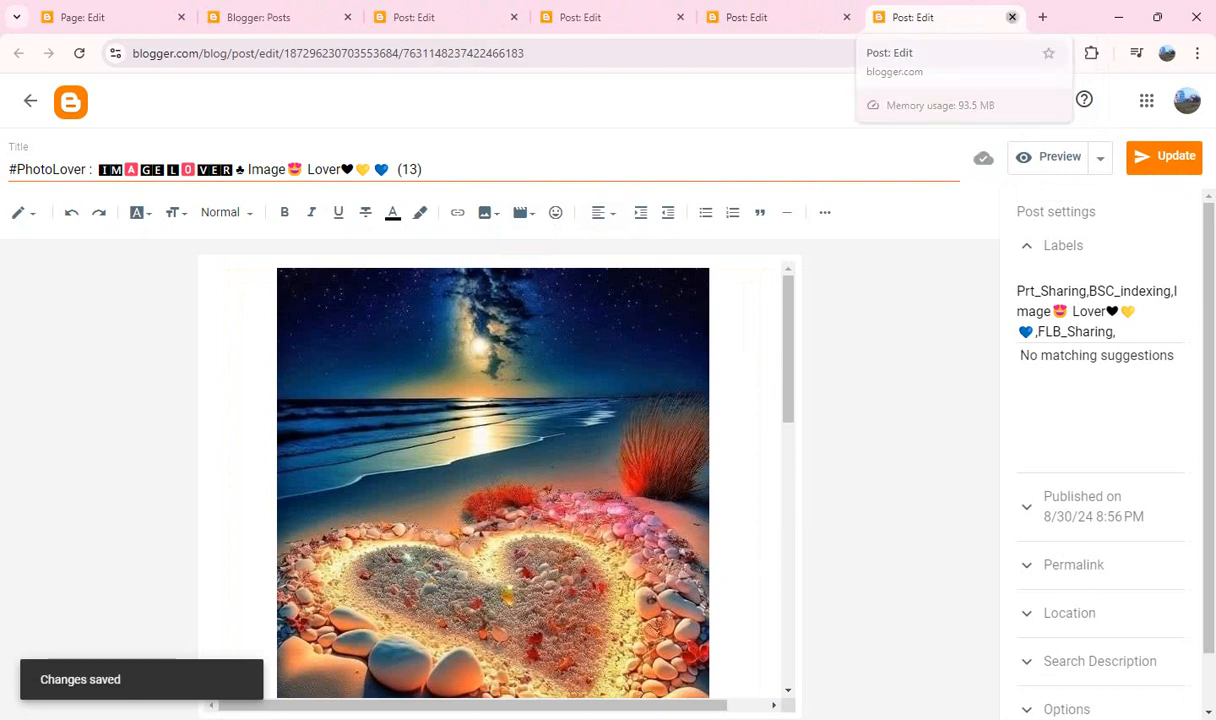
left_click(1012, 17)
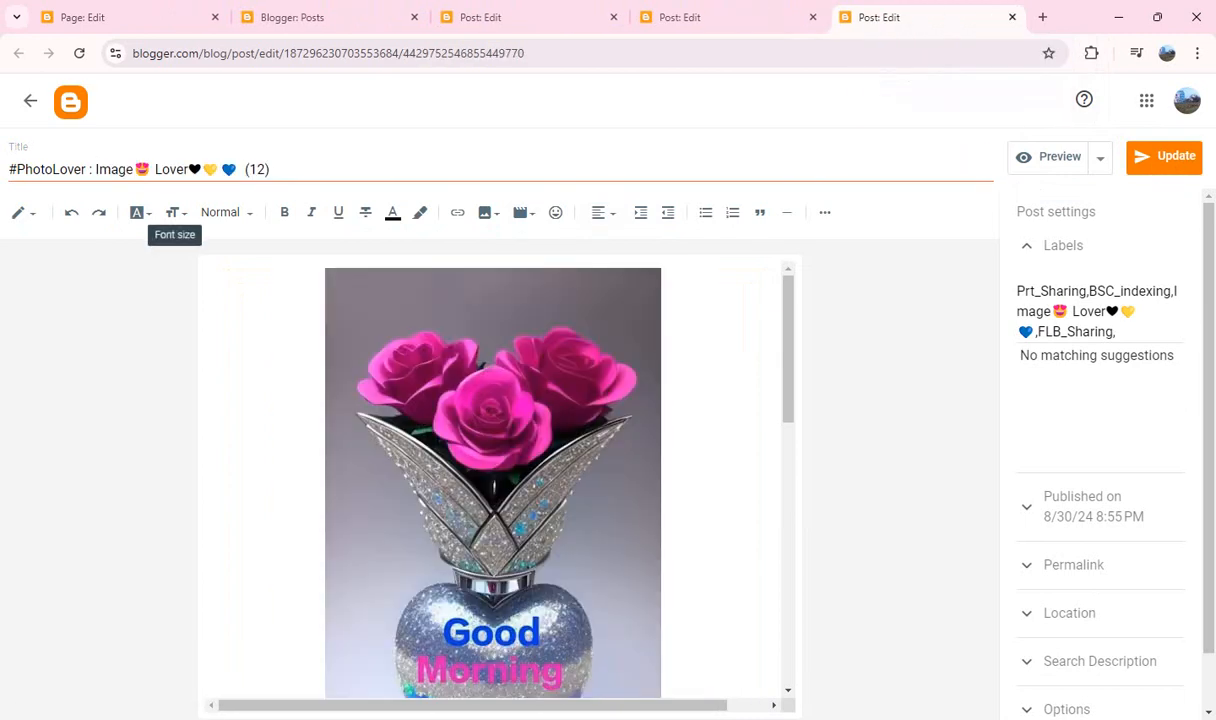
left_click(95, 170)
type("🅸🅼🅰🅶🅴🅻🅾🆅🅴🆁♣")
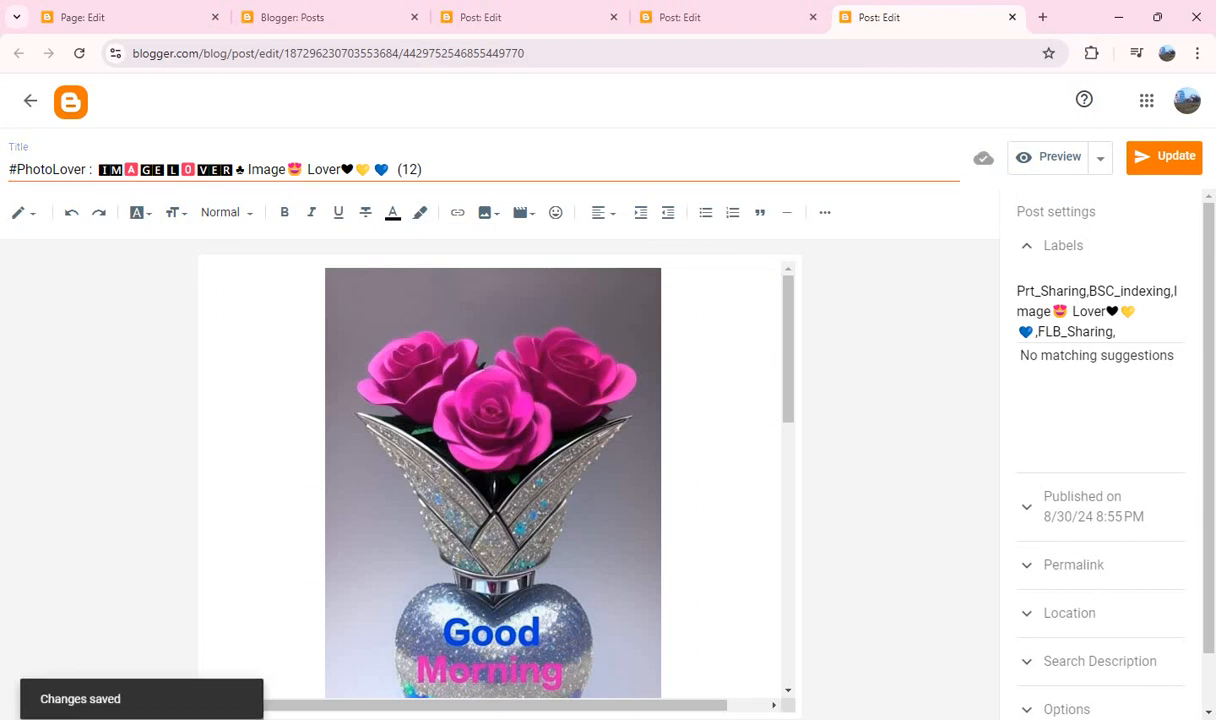
left_click(1012, 17)
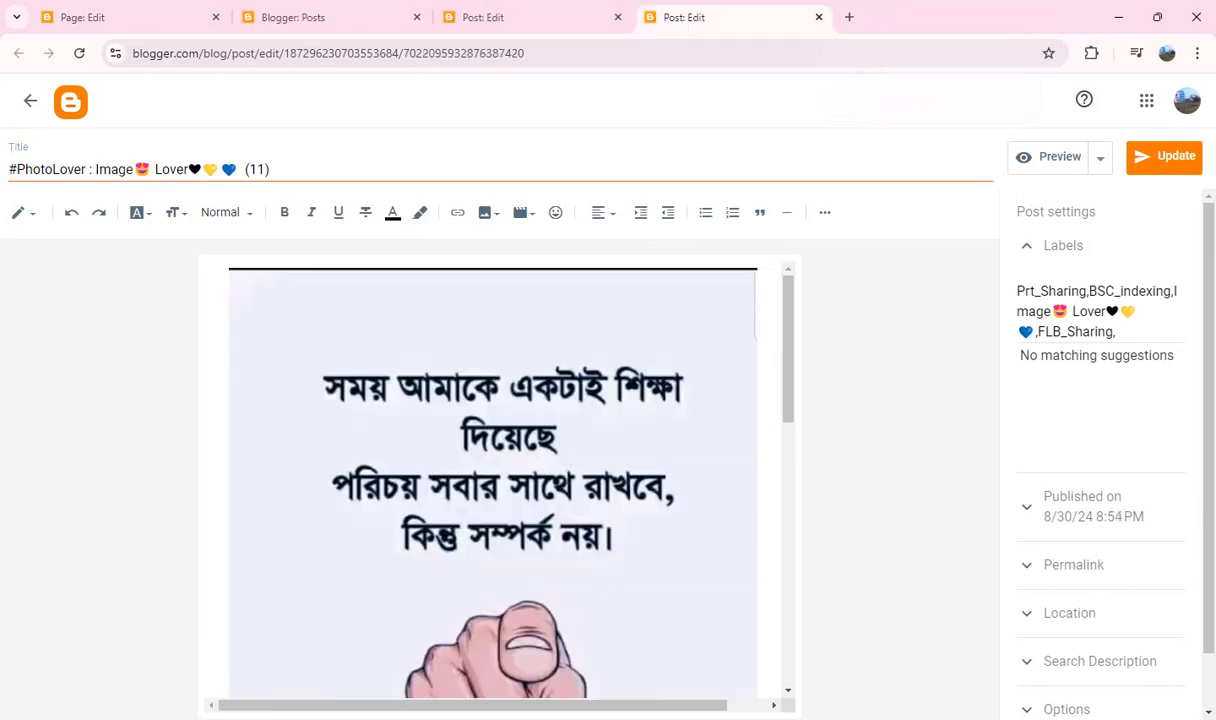
- Insert 🅸🅼🅰🅶🅴🅻🅾🆅🅴🆁♣ after "#PhotoLover :" in the titles of posts (11) and (10), updating and closing each post
left_click(95, 170)
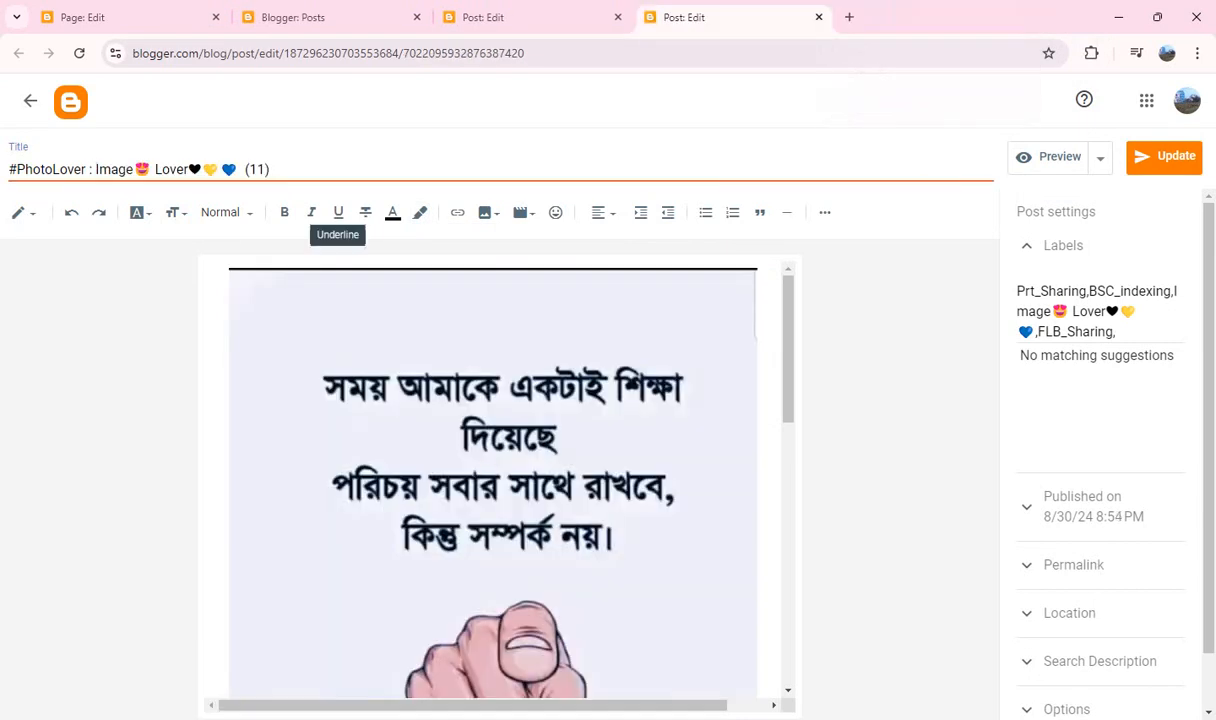
type("🅸🅼🅰🅶🅴🅻🅾🆅🅴🆁♣")
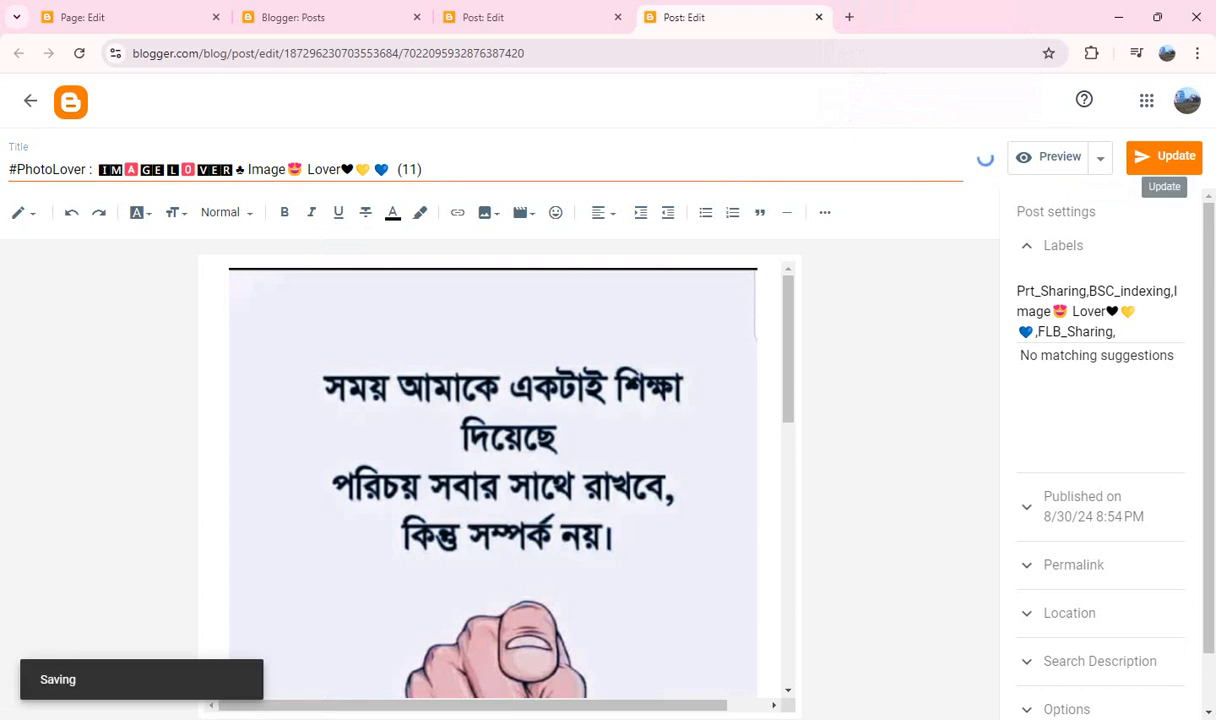
left_click(819, 17)
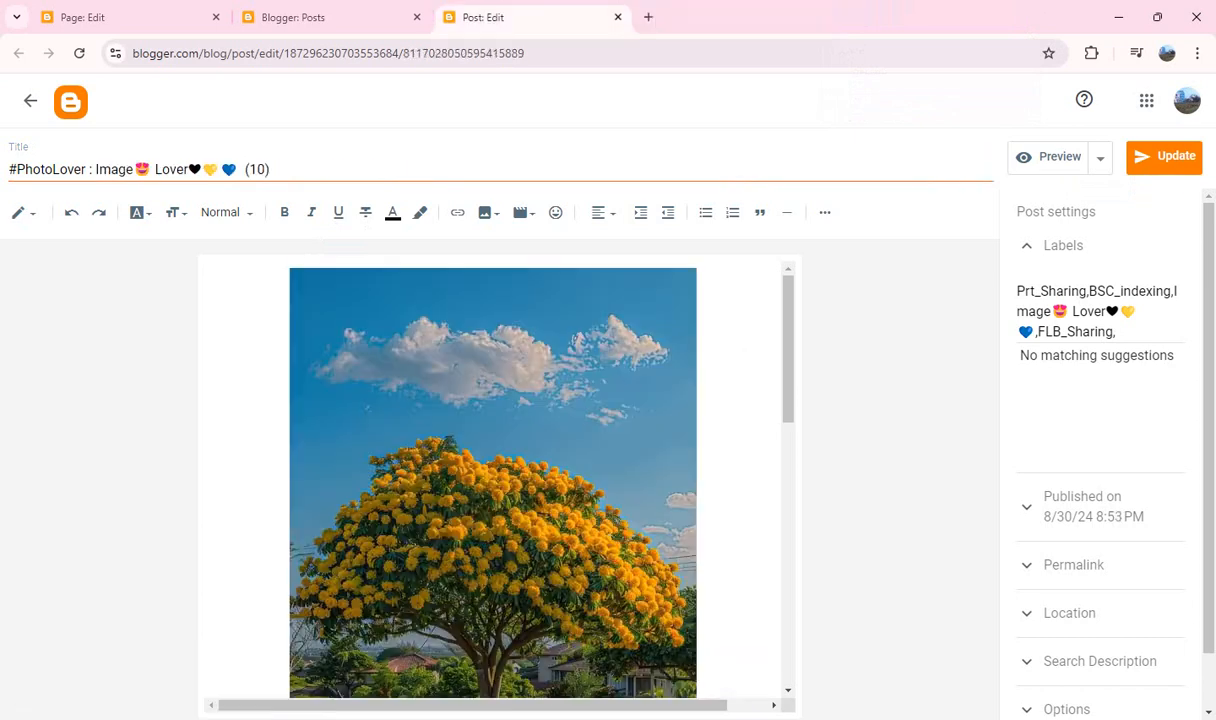
left_click(95, 170)
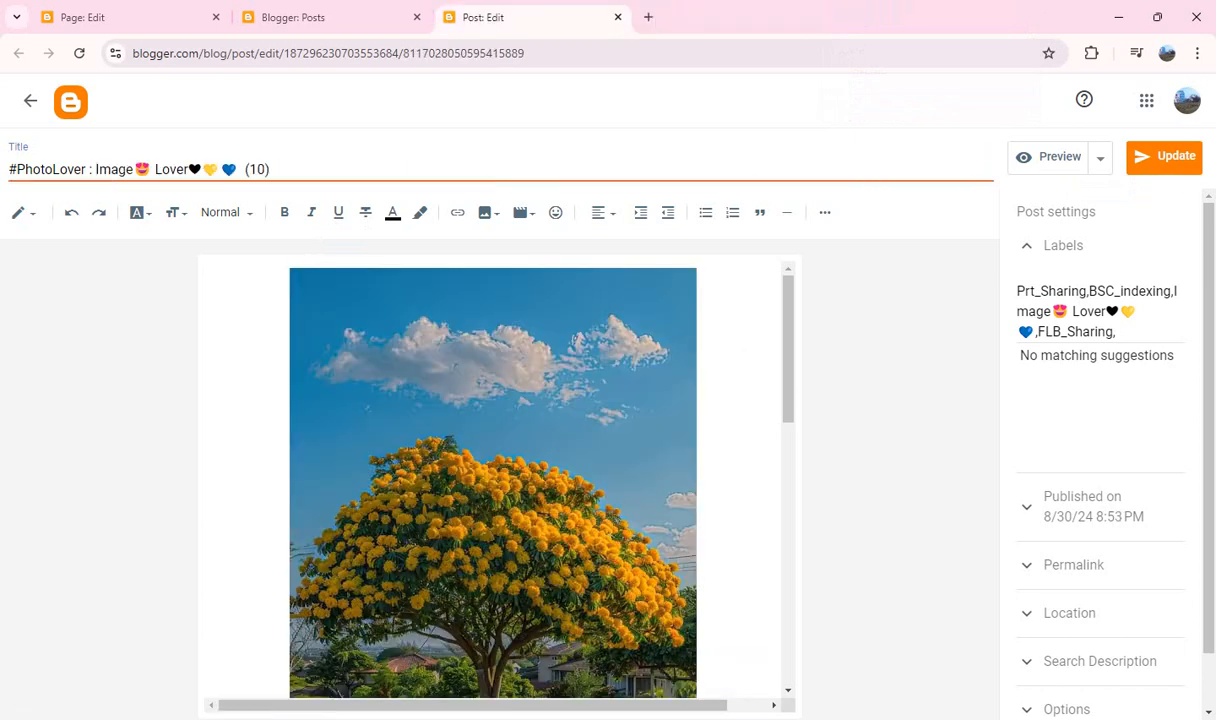
type("🅸🅼🅰🅶🅴 🅻🅾🆅🅴🆁♣")
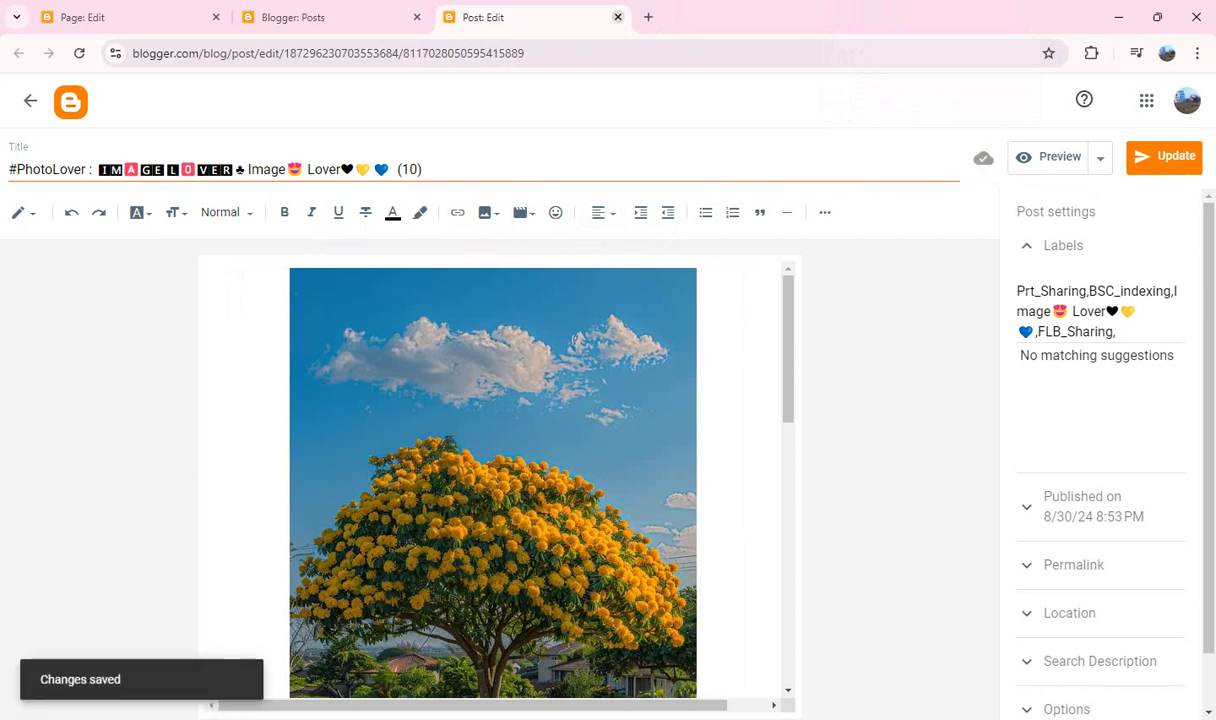
key("ctrl+w")
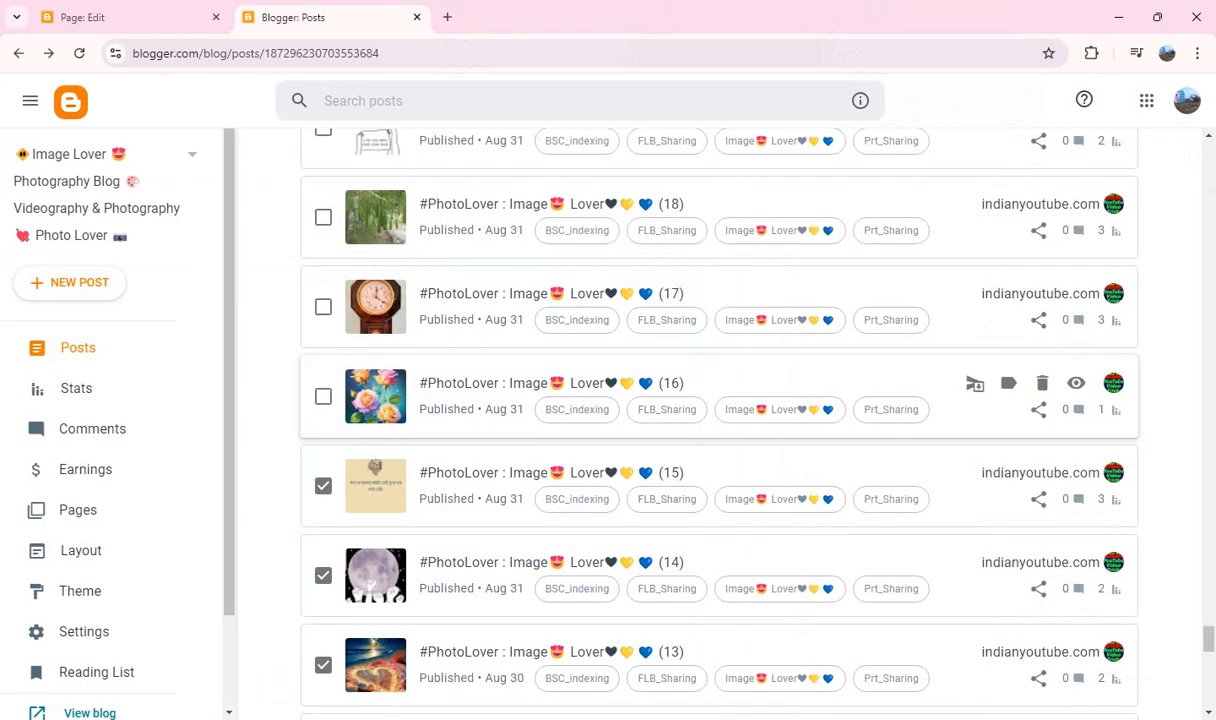
- Mark post (16), open it for editing in its own browser tab, and return to the posts list
left_click(323, 396)
left_click_drag(670, 6, 670, 8)
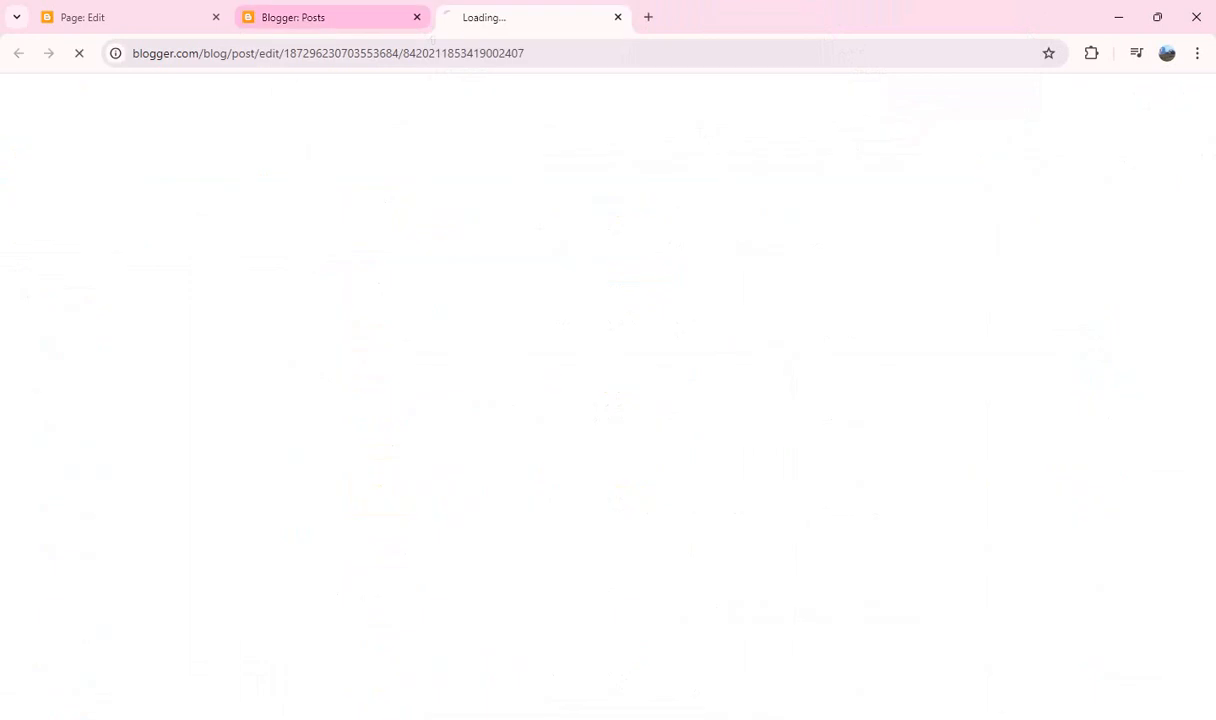
left_click(335, 17)
scroll(560, 465, "up", 2)
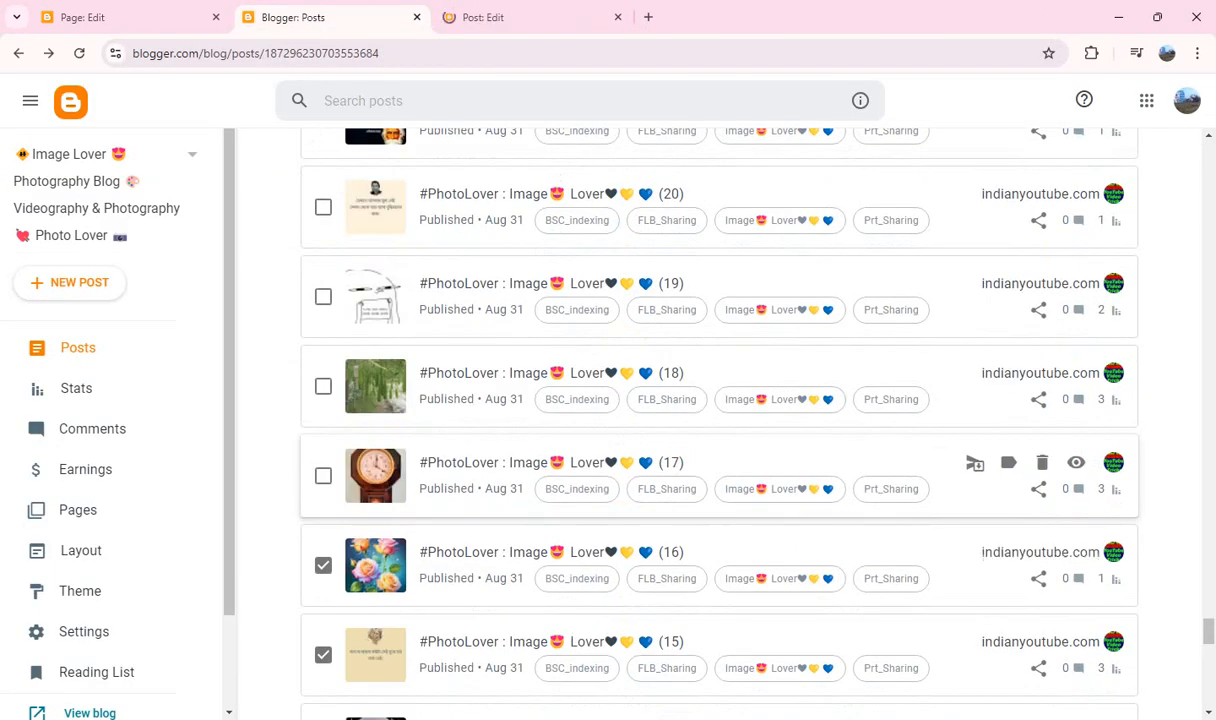
- Mark posts (17) and (19), open each for editing in its own browser tab, and return to the posts list
left_click(323, 475)
left_click_drag(404, 716, 720, 10)
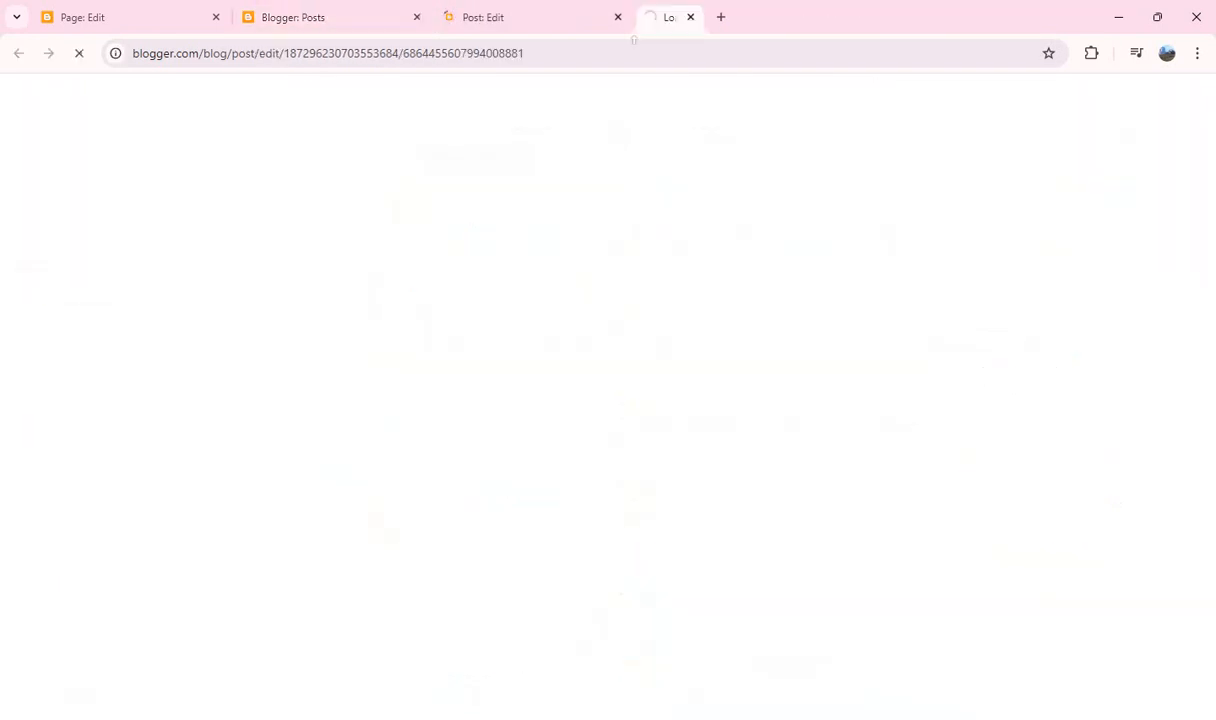
left_click(335, 17)
scroll(700, 400, "up", 1)
scroll(700, 445, "up", 1)
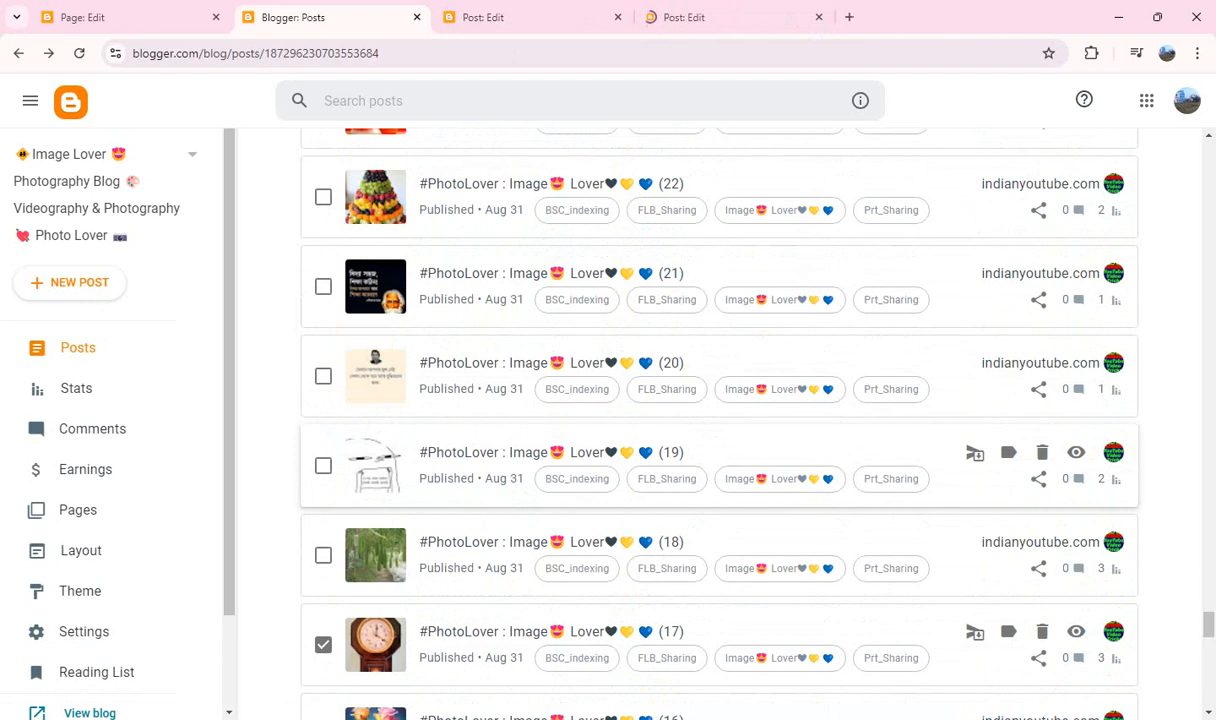
left_click(323, 465)
left_click_drag(520, 452, 840, 10)
left_click(322, 17)
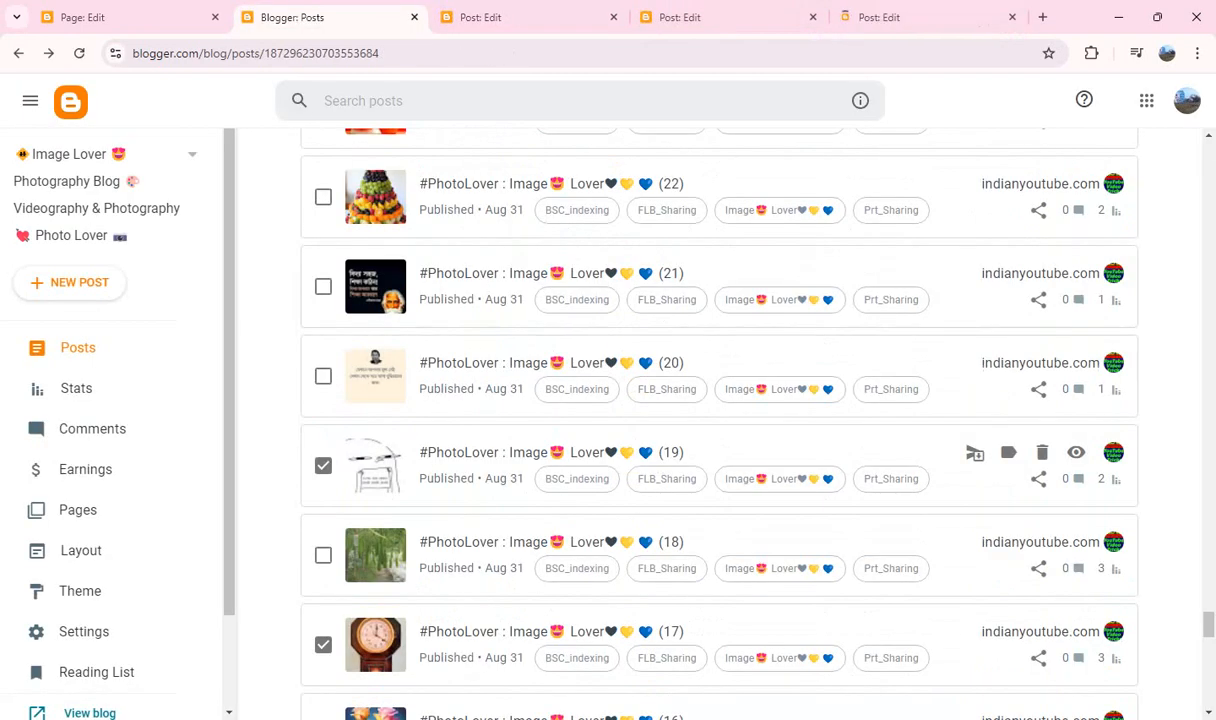
- Mark posts (18) and (20) and open each for editing in its own browser tab
left_click_drag(550, 541, 910, 12)
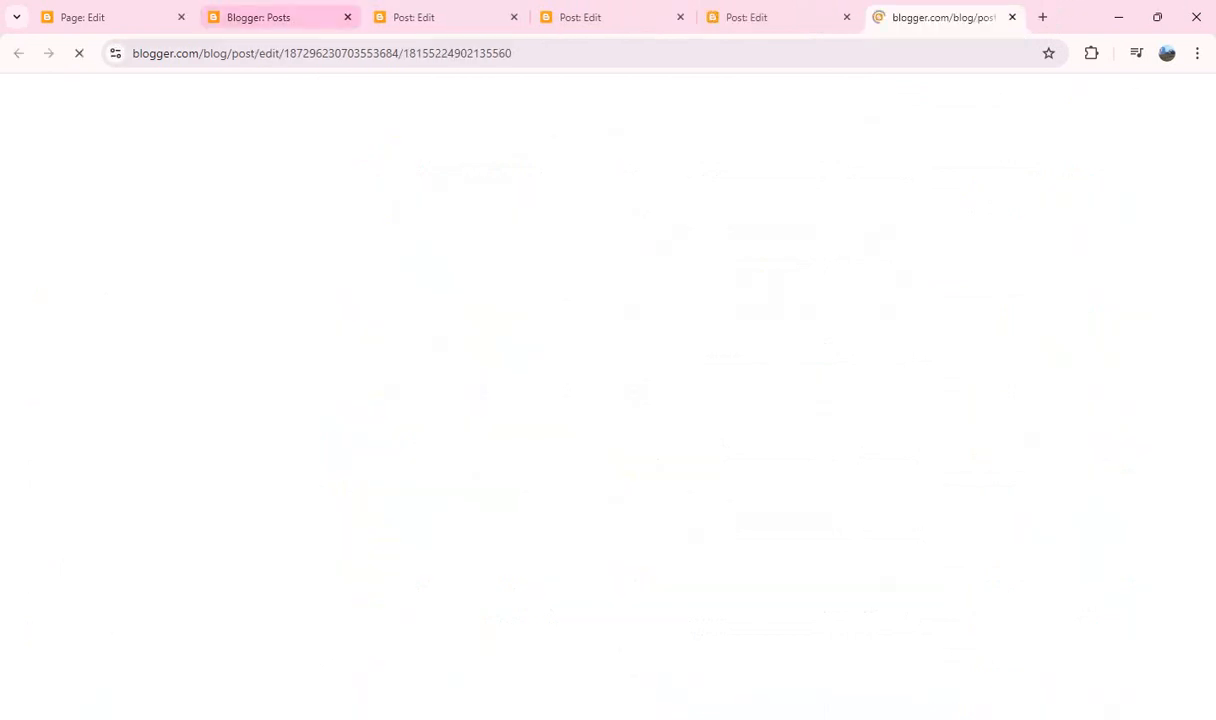
left_click(280, 17)
left_click(323, 376)
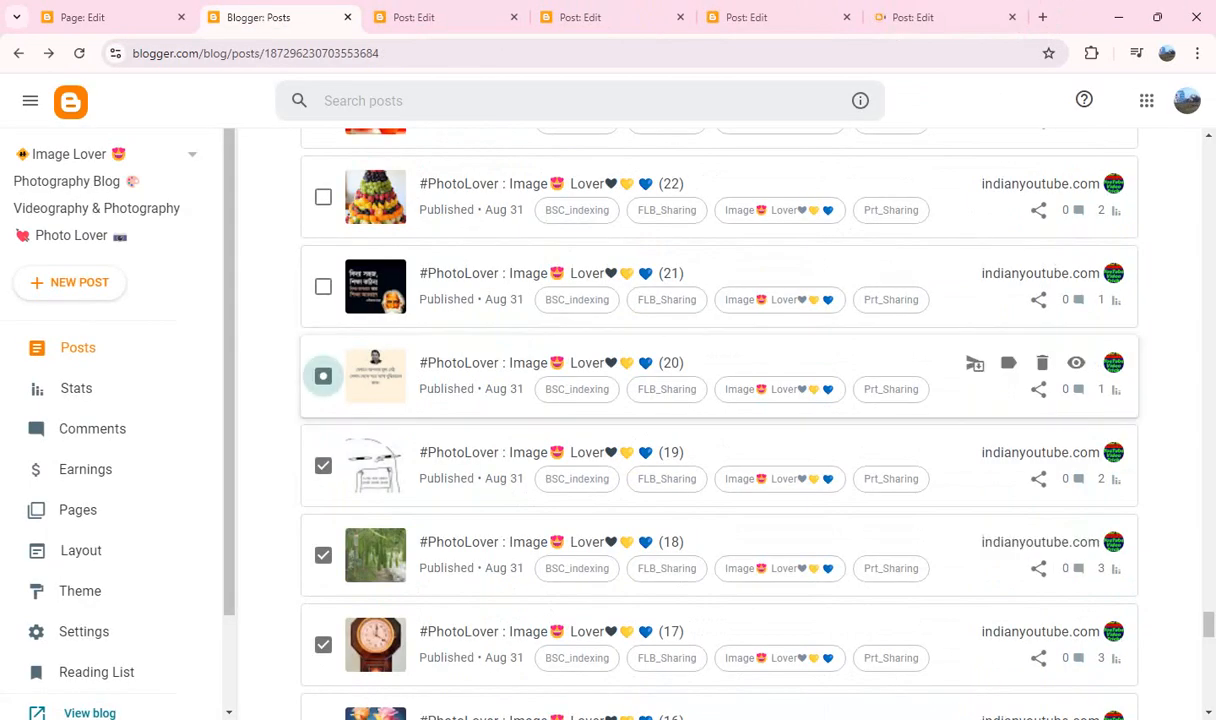
left_click_drag(550, 363, 1090, 6)
left_click_drag(1028, 40, 990, 17)
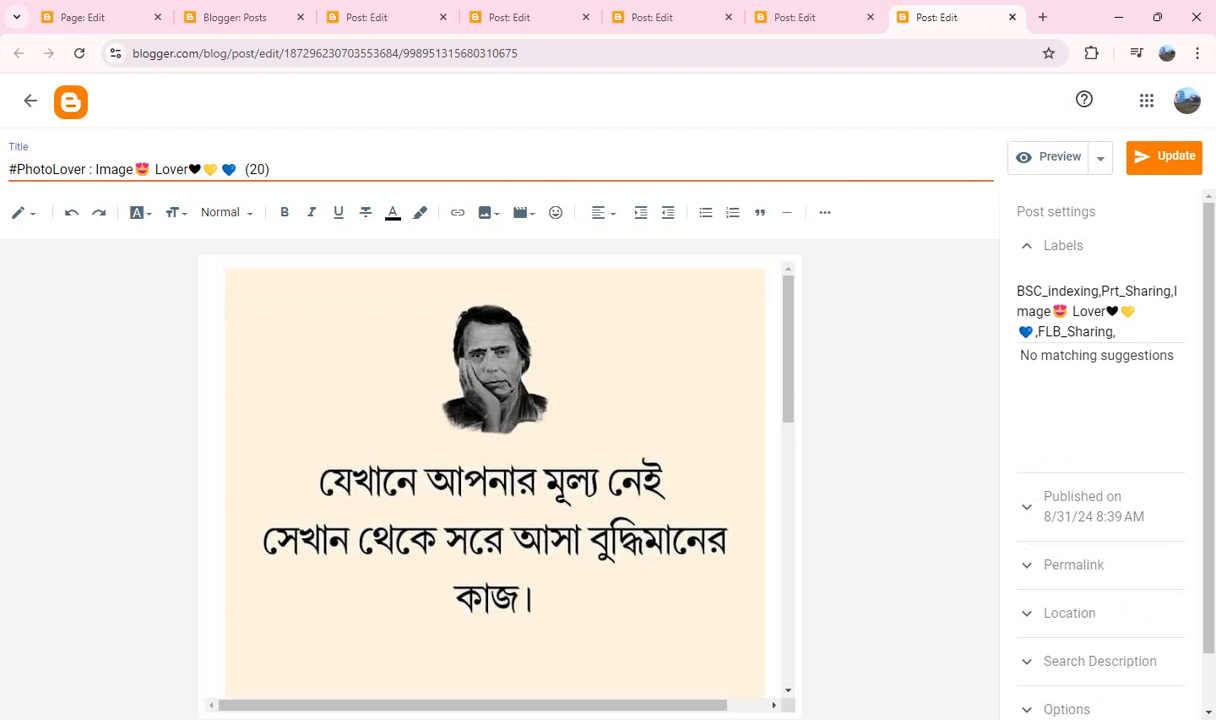
- Insert 🅸🅼🅰🅶🅴🅻🅾🆅🅴🆁♣ after "#PhotoLover :" in the titles of posts (20) and (18), updating and closing each post
type("🅸🅼🅰🅶🅴🅻🅾🆅🅴🆁♣")
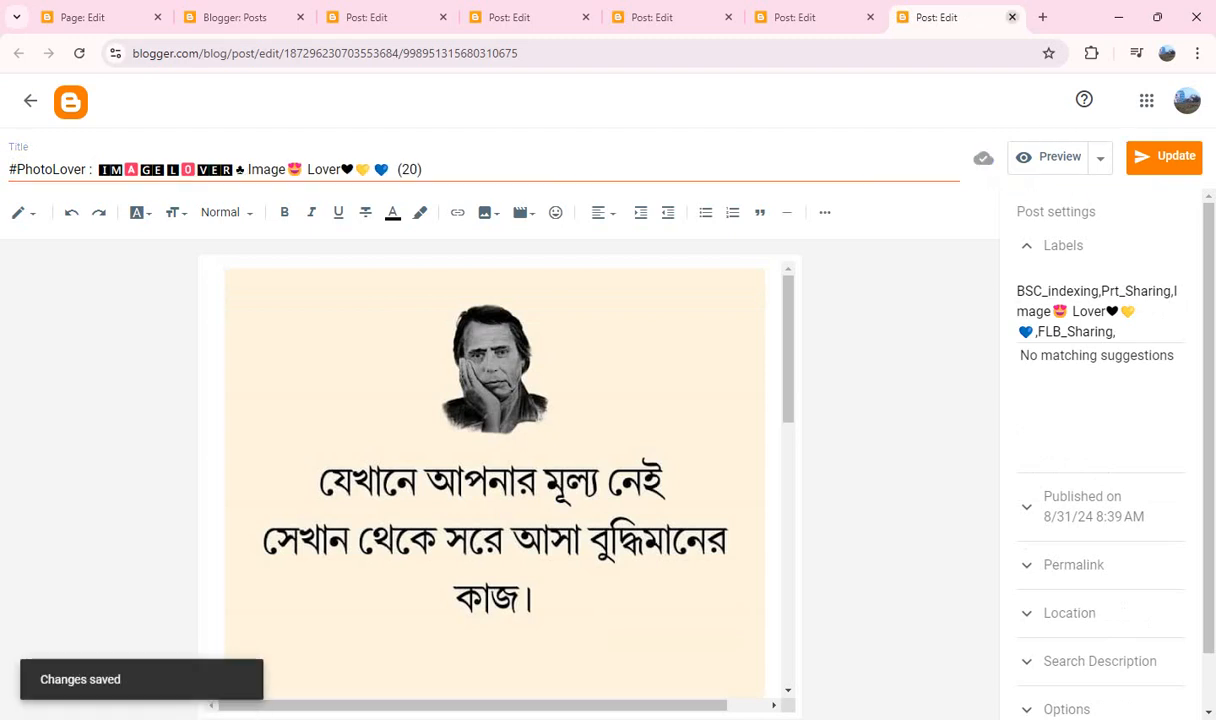
left_click(1012, 17)
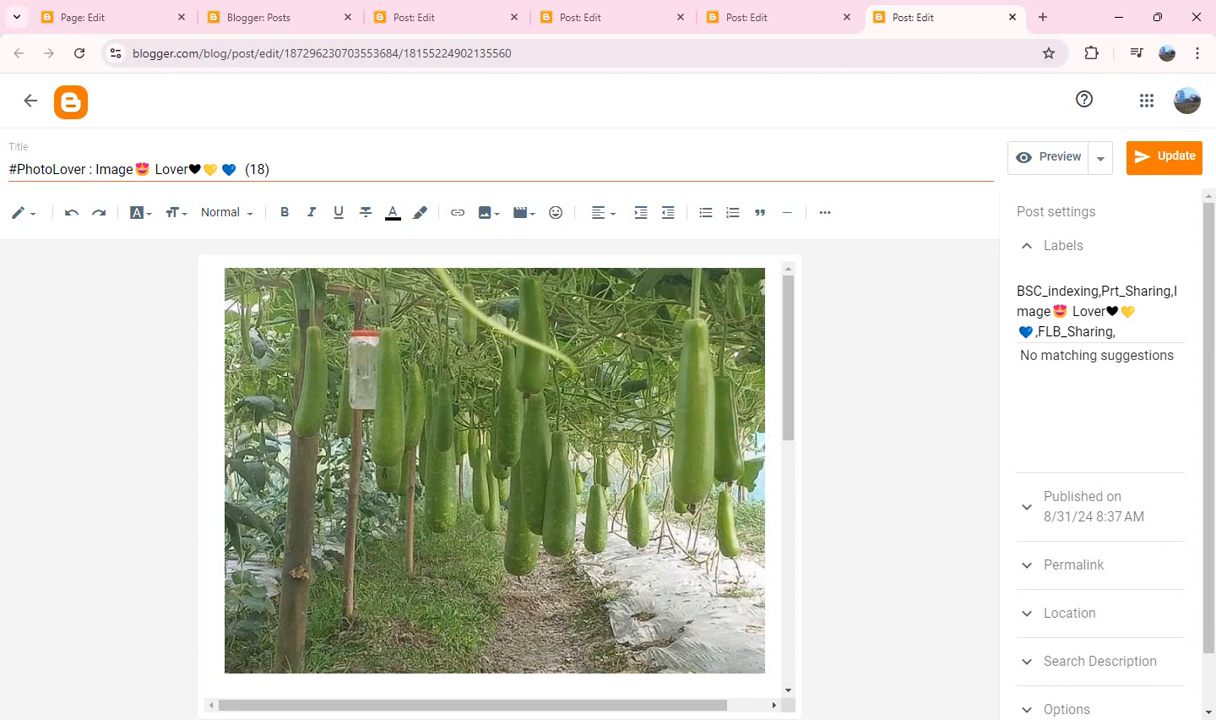
type("IMAGELOVER♣")
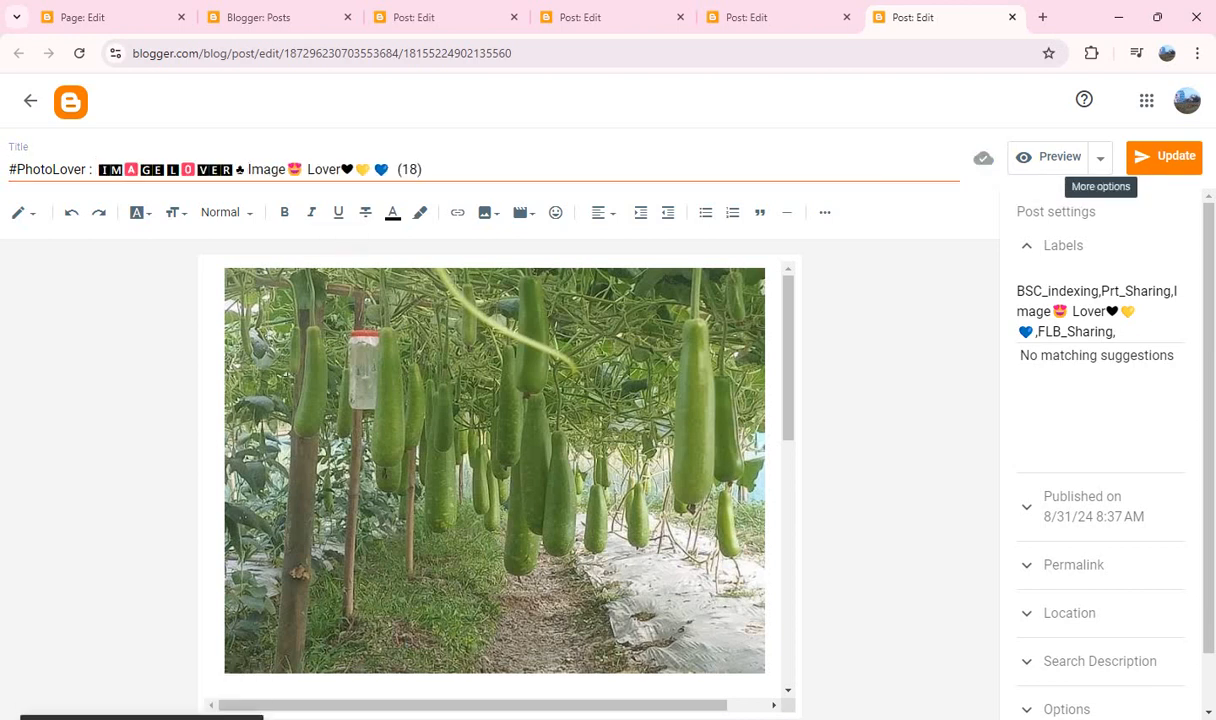
left_click(1012, 17)
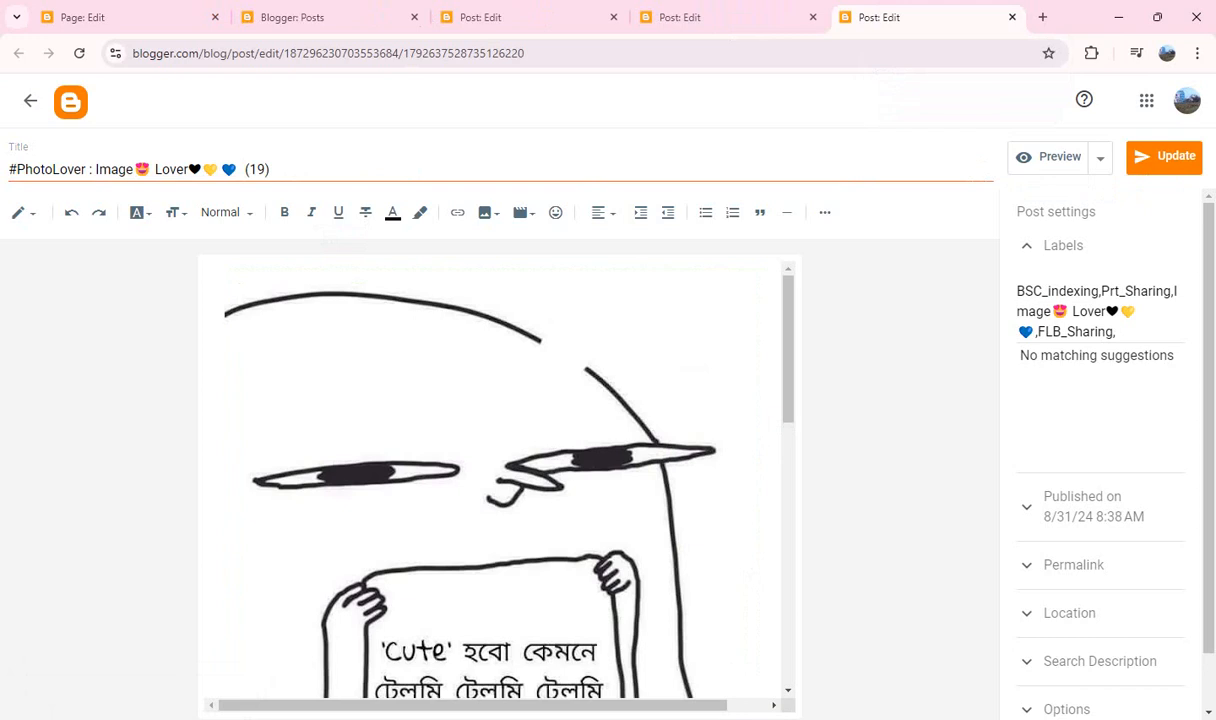
- Insert 🅸🅼🅰🅶🅴🅻🅾🆅🅴🆁♣ after "#PhotoLover :" in the title of post (19), update the post and close it
left_click(94, 169)
type("🅸🅼🅰🅶🅴🅻🅾🆅🅴🆁♣")
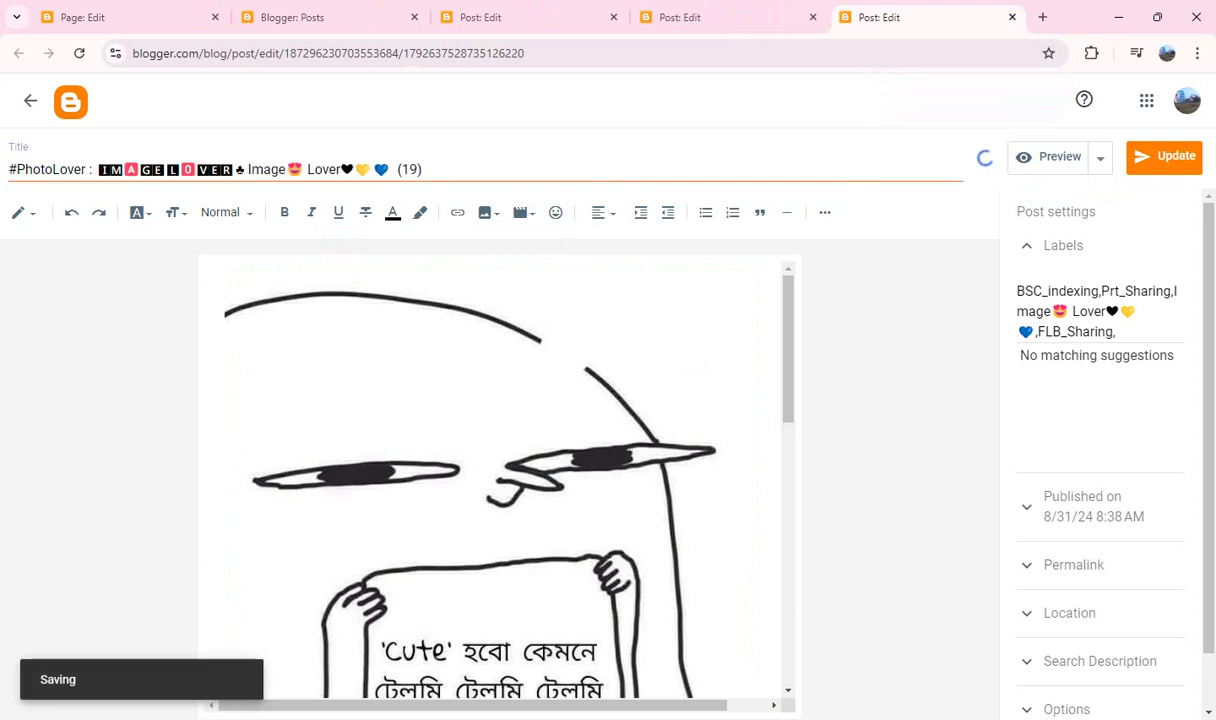
left_click(1012, 17)
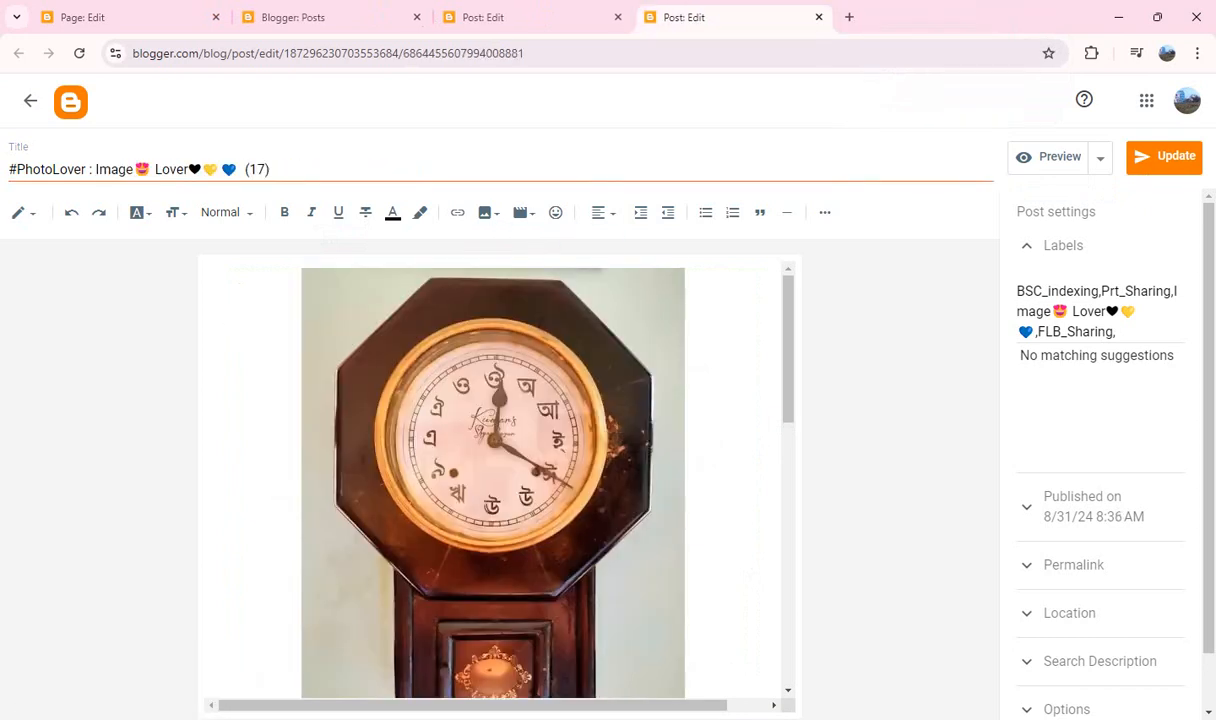
- Insert 🅸🅼🅰🅶🅴🅻🅾🆅🅴🆁♣ after "#PhotoLover :" in the titles of posts (17) and (16), updating and closing each post
left_click(95, 169)
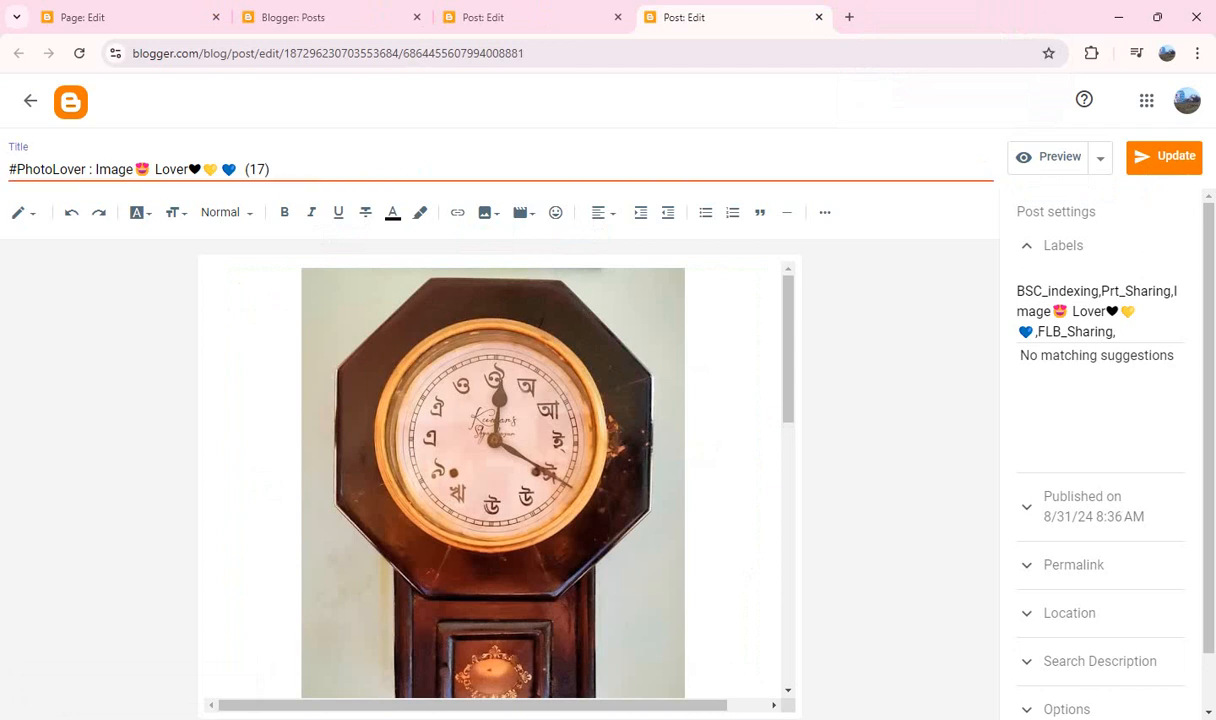
type("🅸🅼🅰🅶🅴🅻🅾🆅🅴🆁♣")
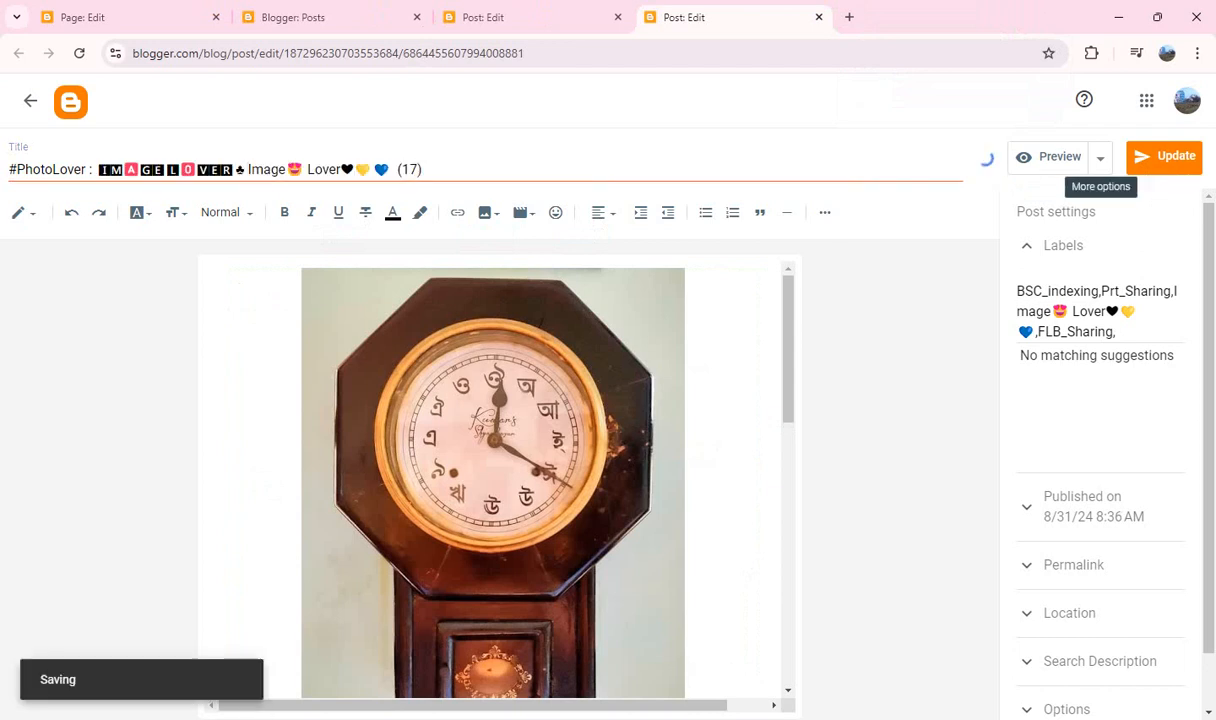
left_click(818, 17)
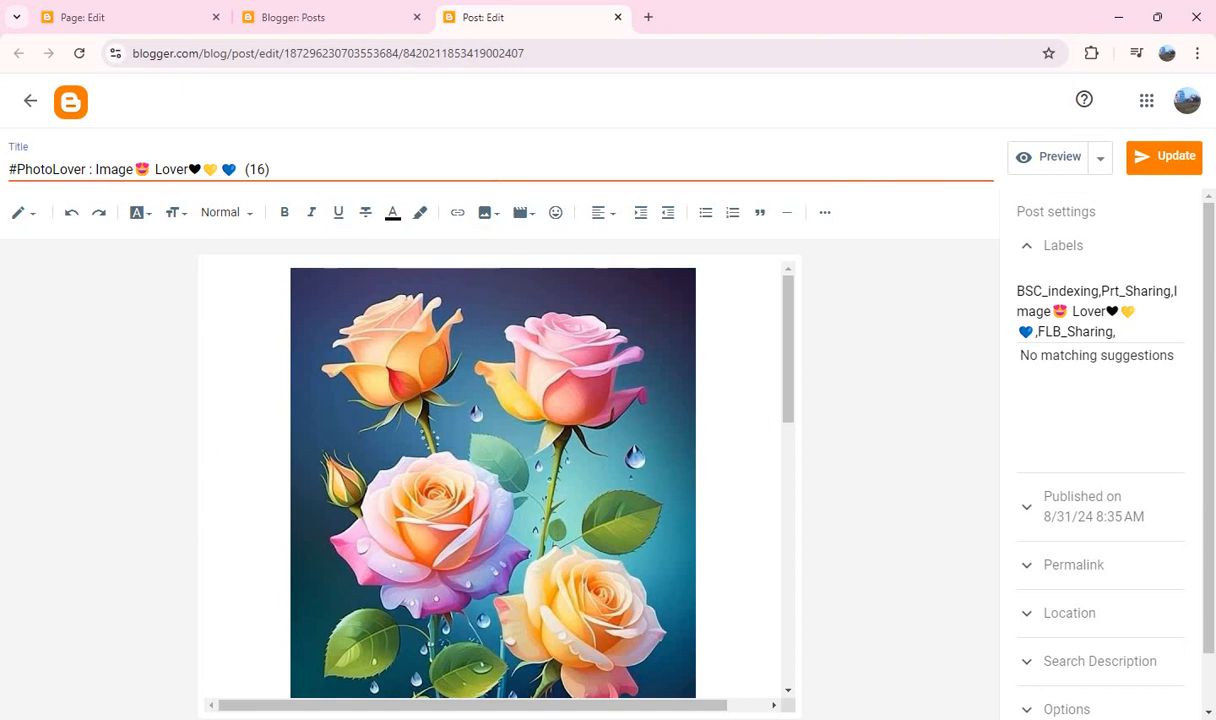
type("IMAGE LOVER♣")
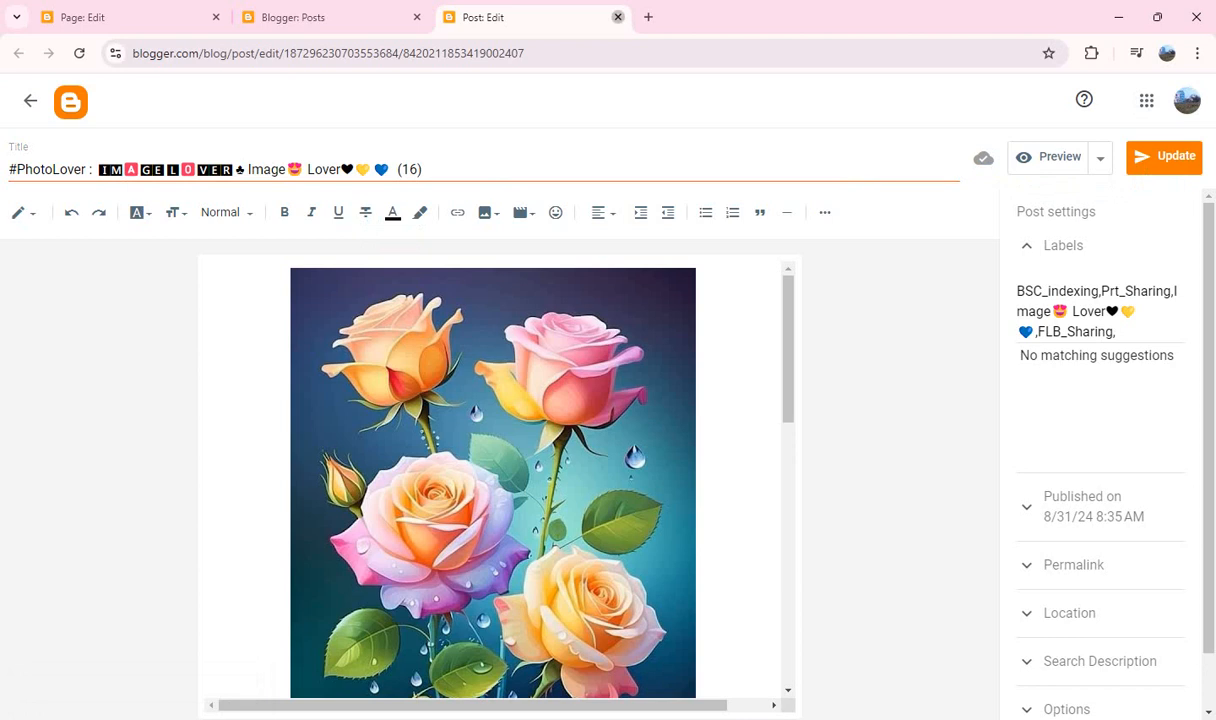
left_click(618, 17)
- Mark posts (21) and (22), open each for editing in its own browser tab, and return to the posts list
scroll(700, 450, "up", 2)
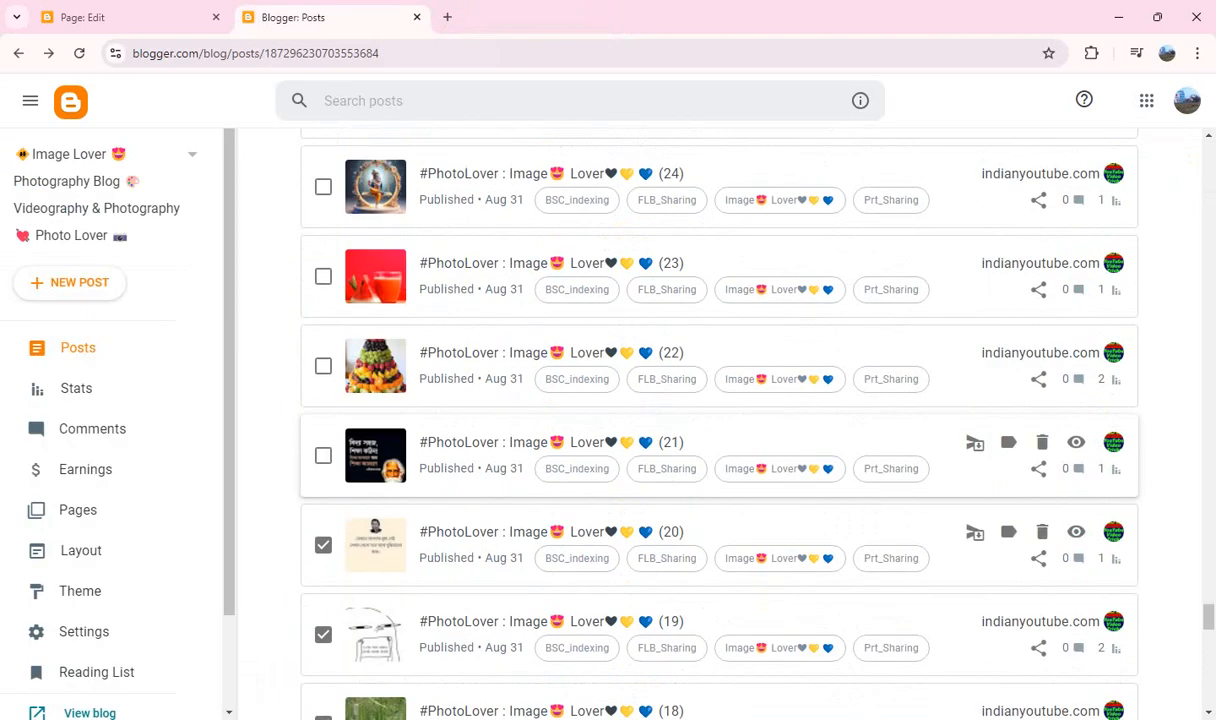
left_click(323, 456)
left_click_drag(425, 452, 640, 15)
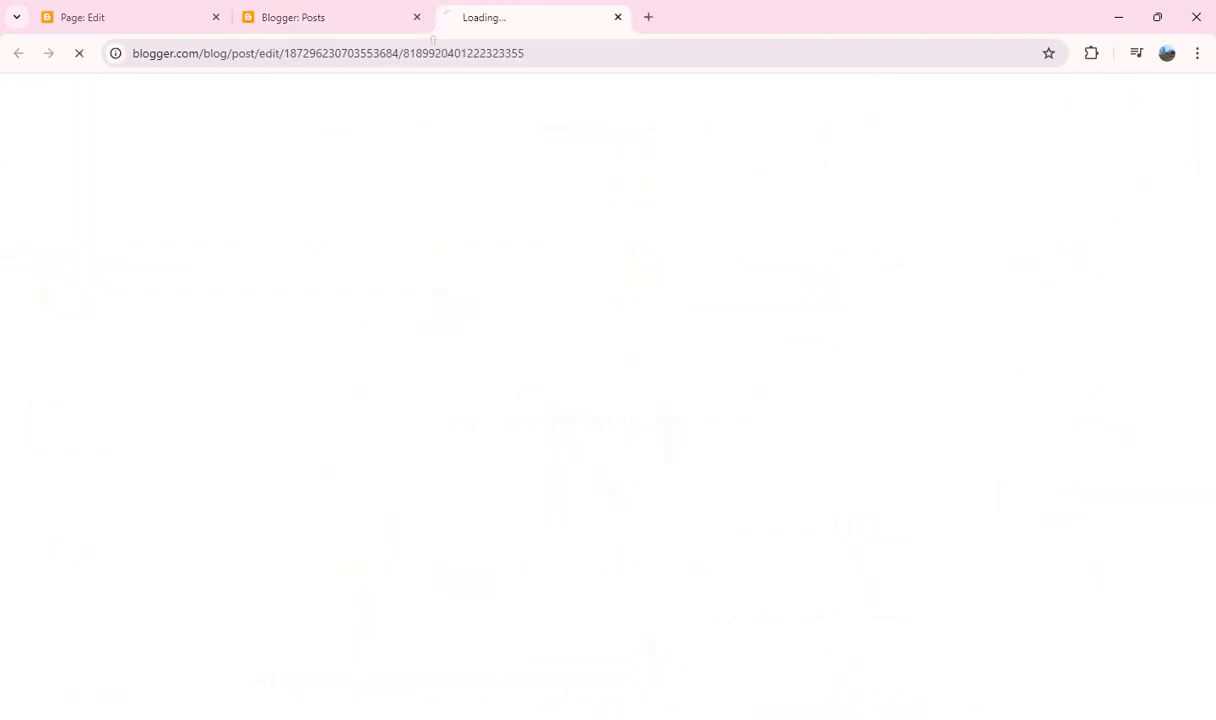
left_click(400, 17)
scroll(720, 450, "up", 1)
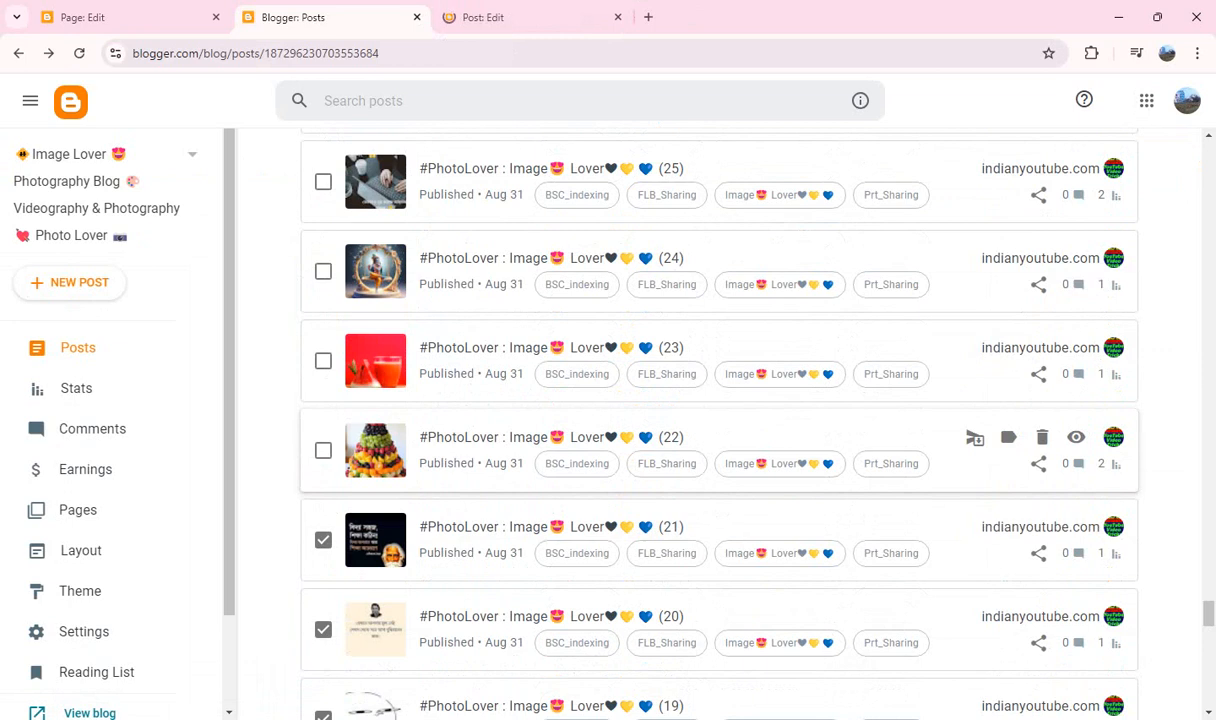
left_click(323, 450)
left_click_drag(450, 437, 640, 15)
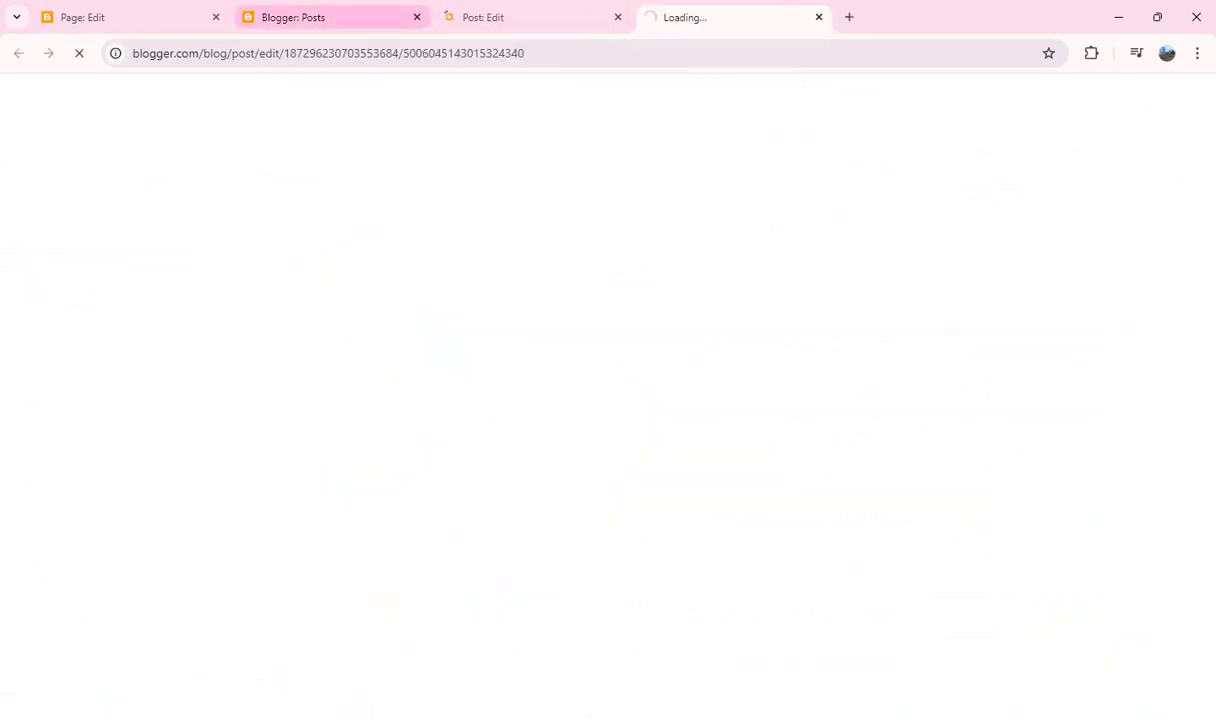
left_click(375, 17)
- Mark posts (23) and (24), open each for editing in its own browser tab, and return to the posts list
scroll(720, 450, "up", 1)
left_click(323, 446)
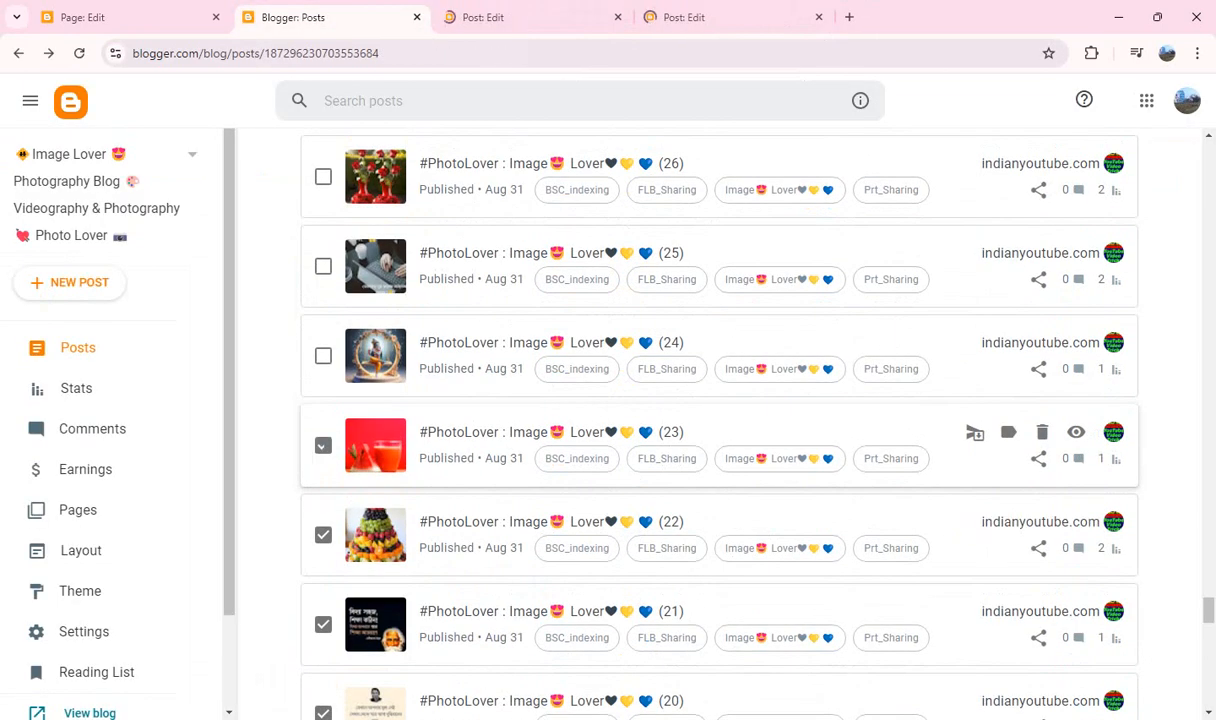
left_click_drag(470, 433, 910, 10)
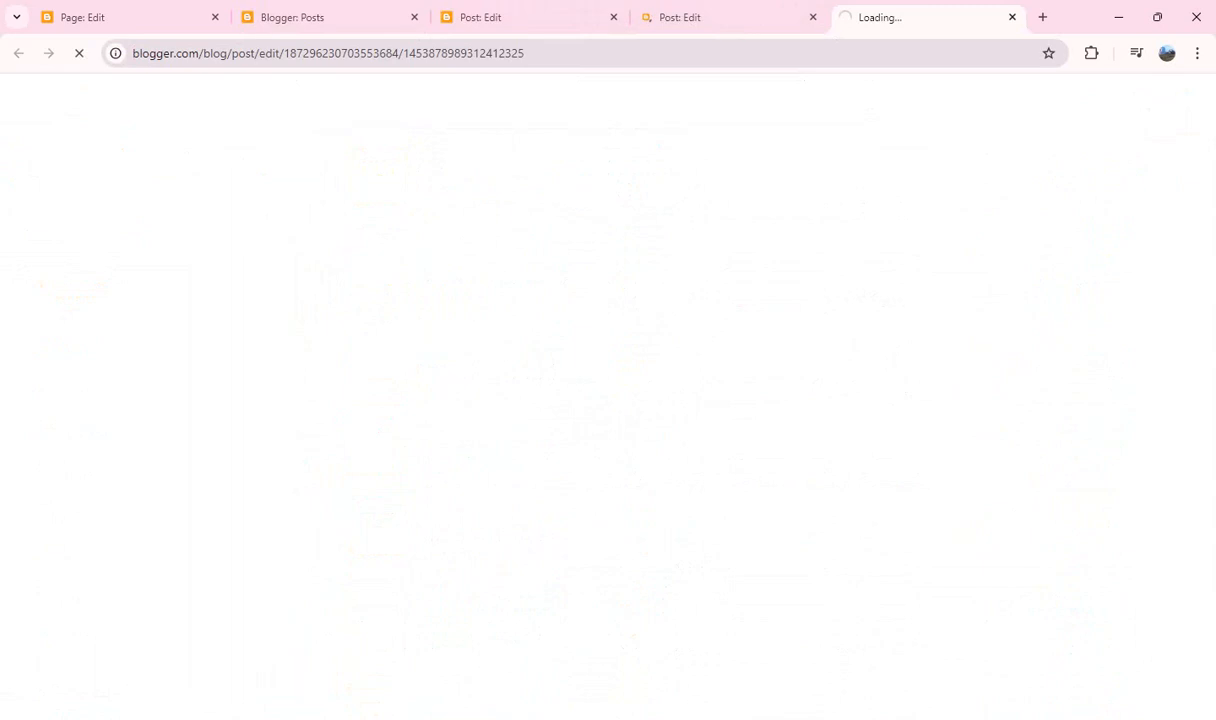
left_click(310, 17)
scroll(720, 470, "up", 1)
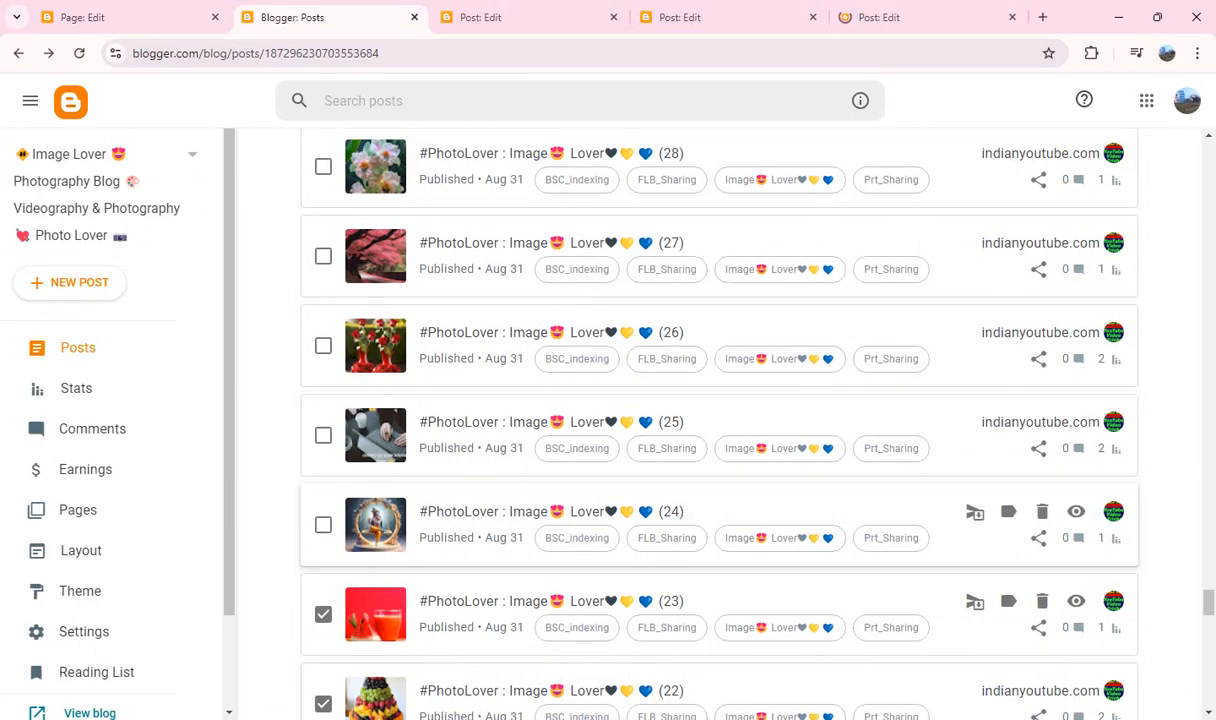
left_click(323, 525)
left_click_drag(560, 512, 1060, 10)
left_click(265, 17)
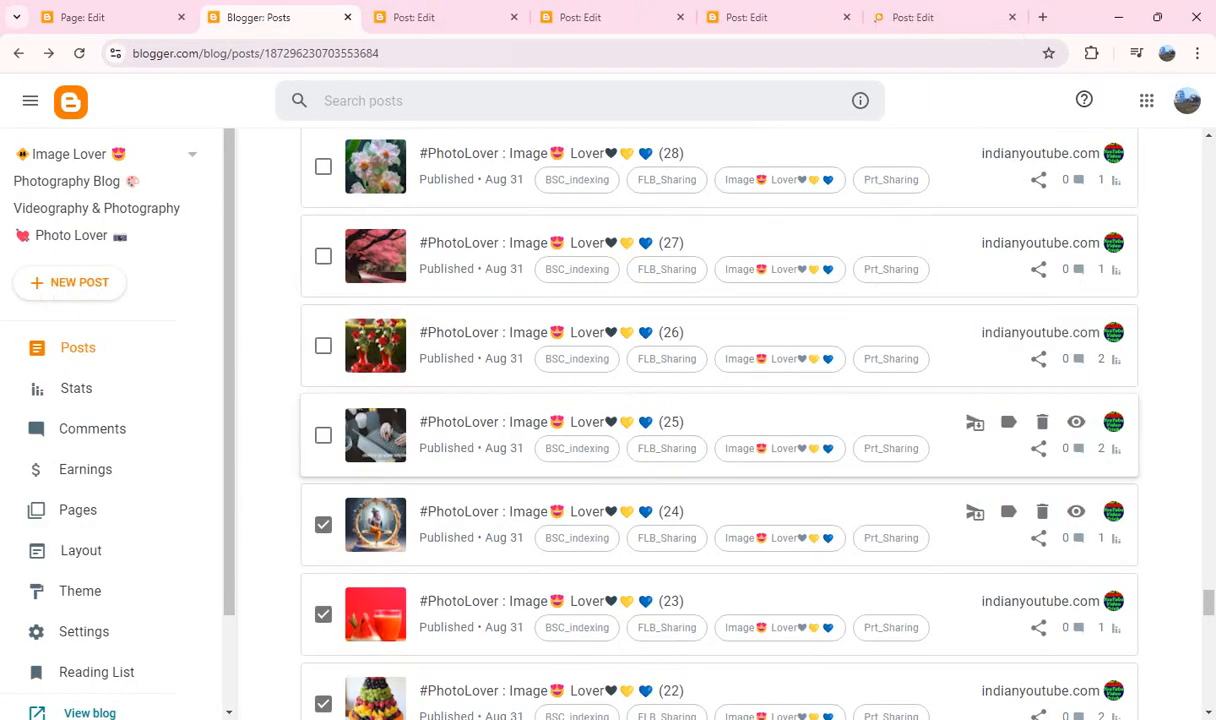
- Open post (25) in its own tab, insert 🅸🅼🅰🅶🅴🅻🅾🆅🅴🆁♣ after "#PhotoLover :" in its title, and update and close it
left_click_drag(560, 422, 960, 12)
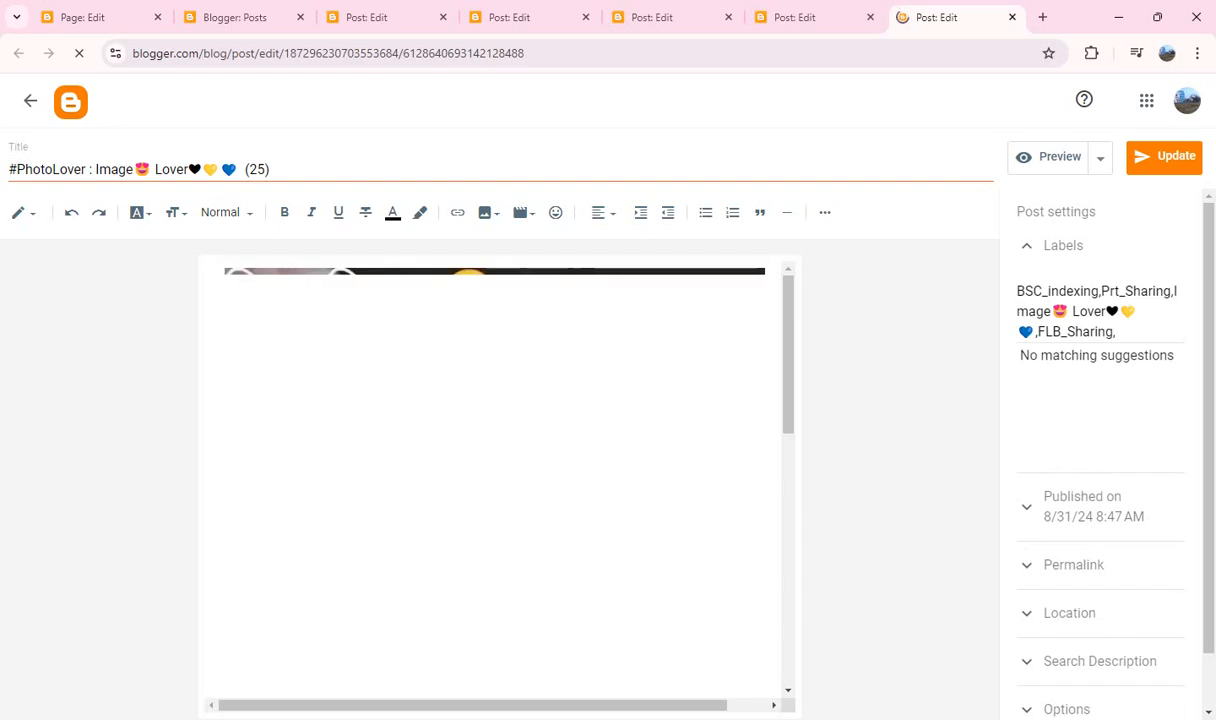
type("🅸🅼🅰🅶🅴 🅻🅾🆅🅴🆁♣")
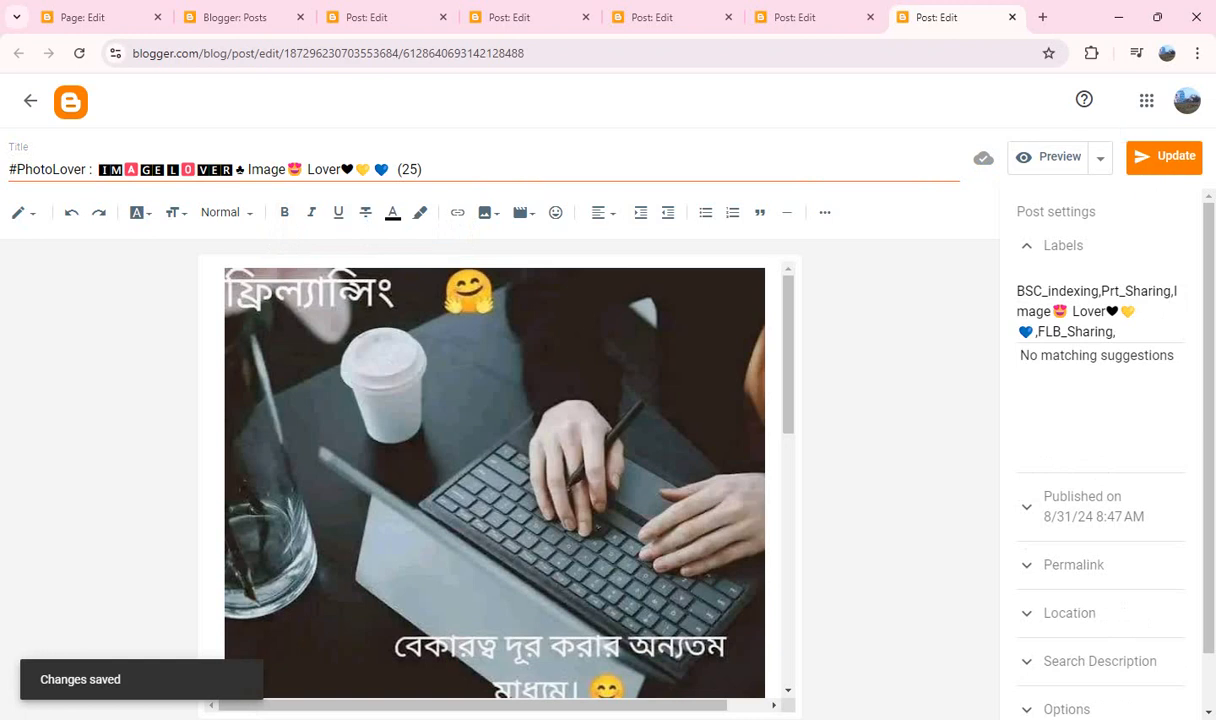
left_click(1012, 17)
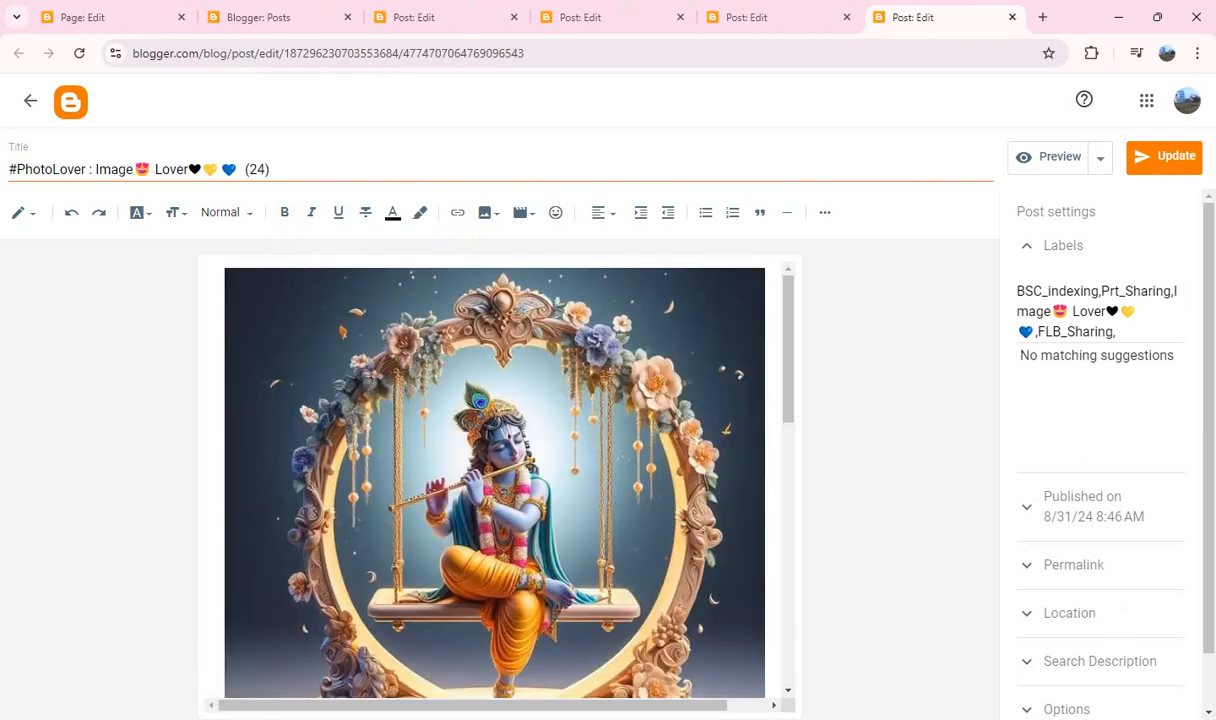
- Insert 🅸🅼🅰🅶🅴🅻🅾🆅🅴🆁♣ after "#PhotoLover :" in the title of post (24), update the post and close it
left_click(95, 170)
type("🅸🅼🅰🅶🅴 🅻🅾🆅🅴🆁♣")
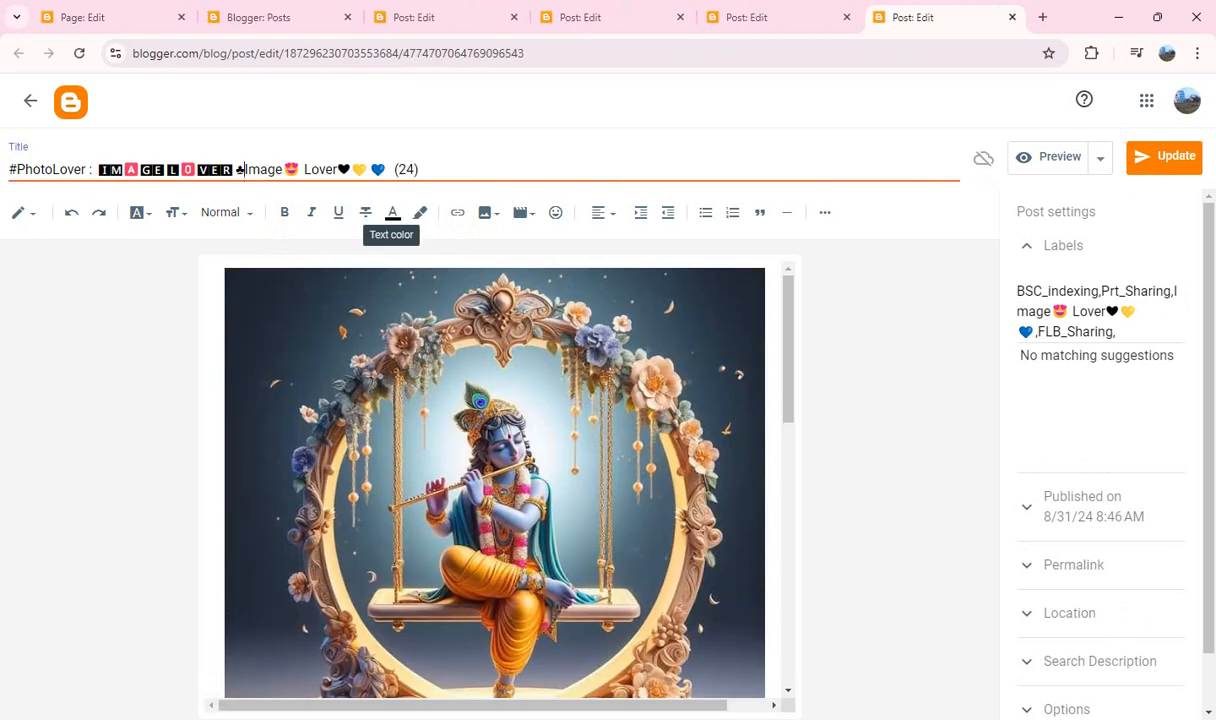
left_click(1165, 156)
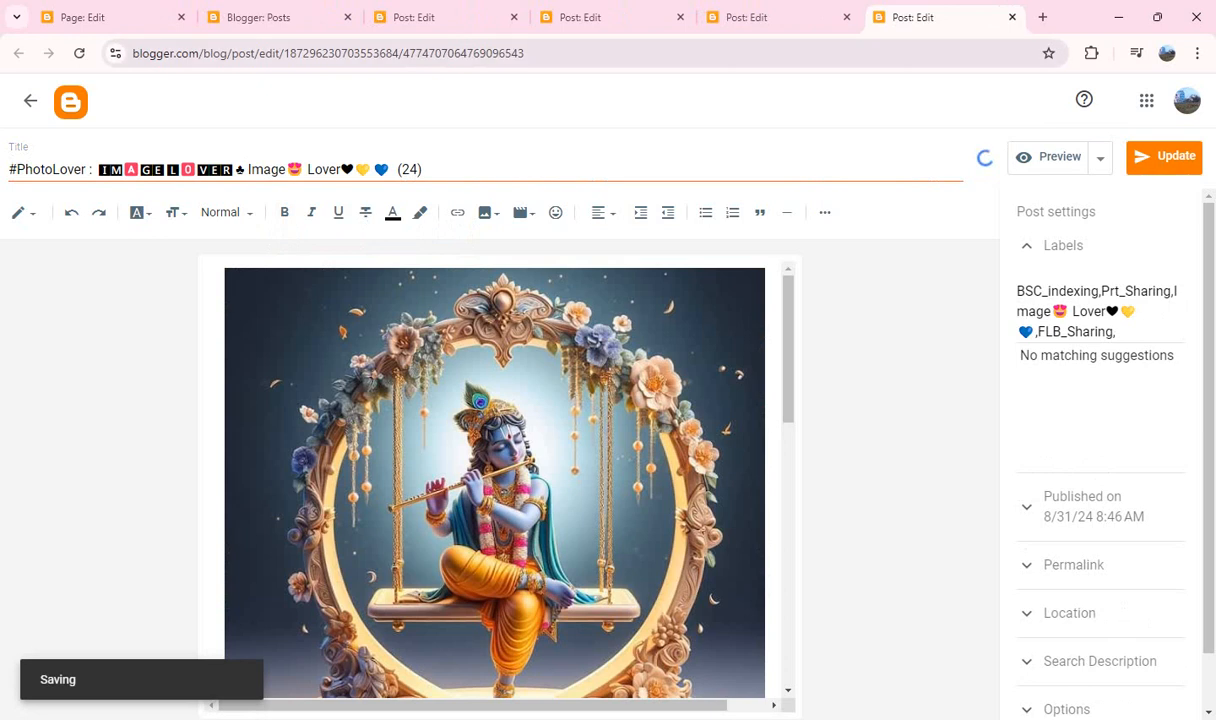
left_click(1012, 17)
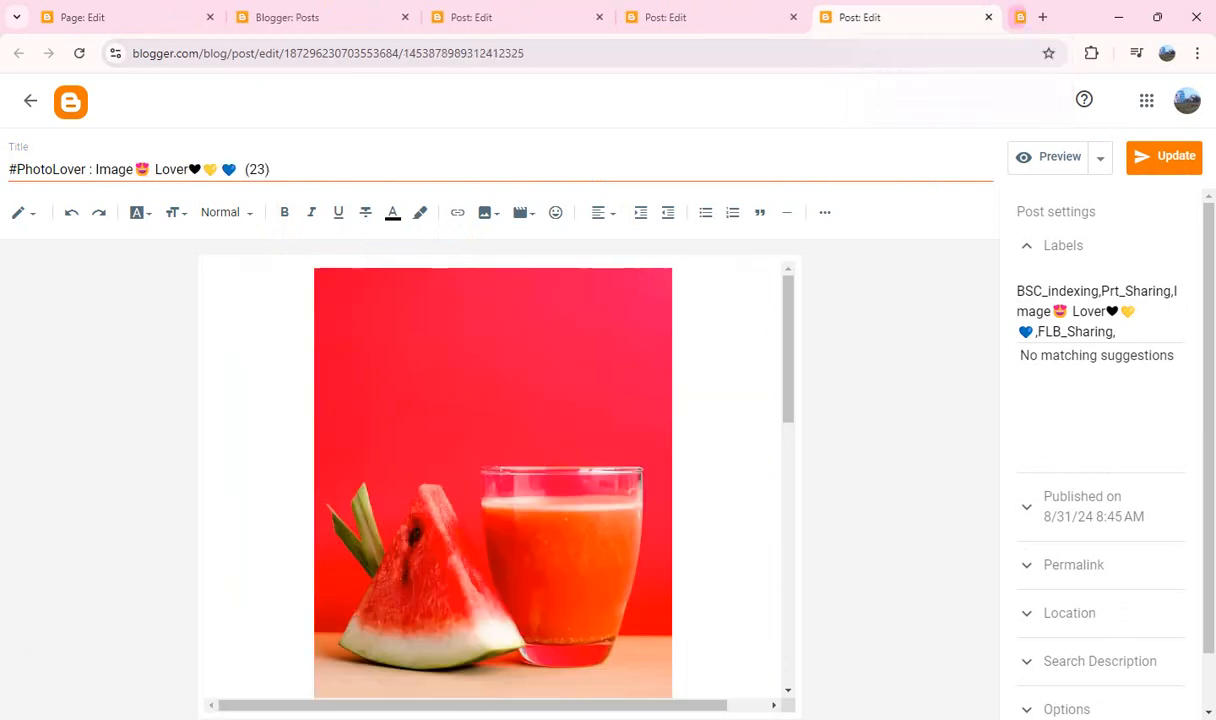
- Insert 🅸🅼🅰🅶🅴🅻🅾🆅🅴🆁♣ after "#PhotoLover :" in the titles of posts (23) and (22), updating and closing each post
left_click(95, 169)
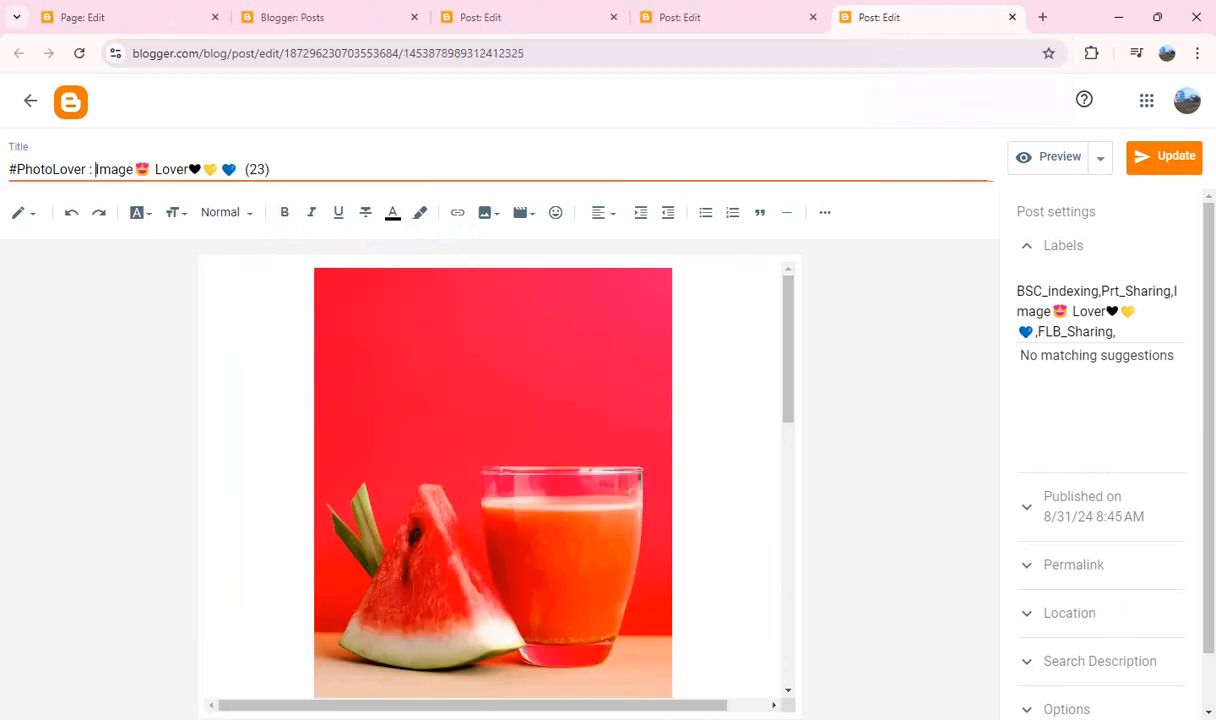
type("🅸🅼🅰🅶🅴🅻🅾🆅🅴🆁♣")
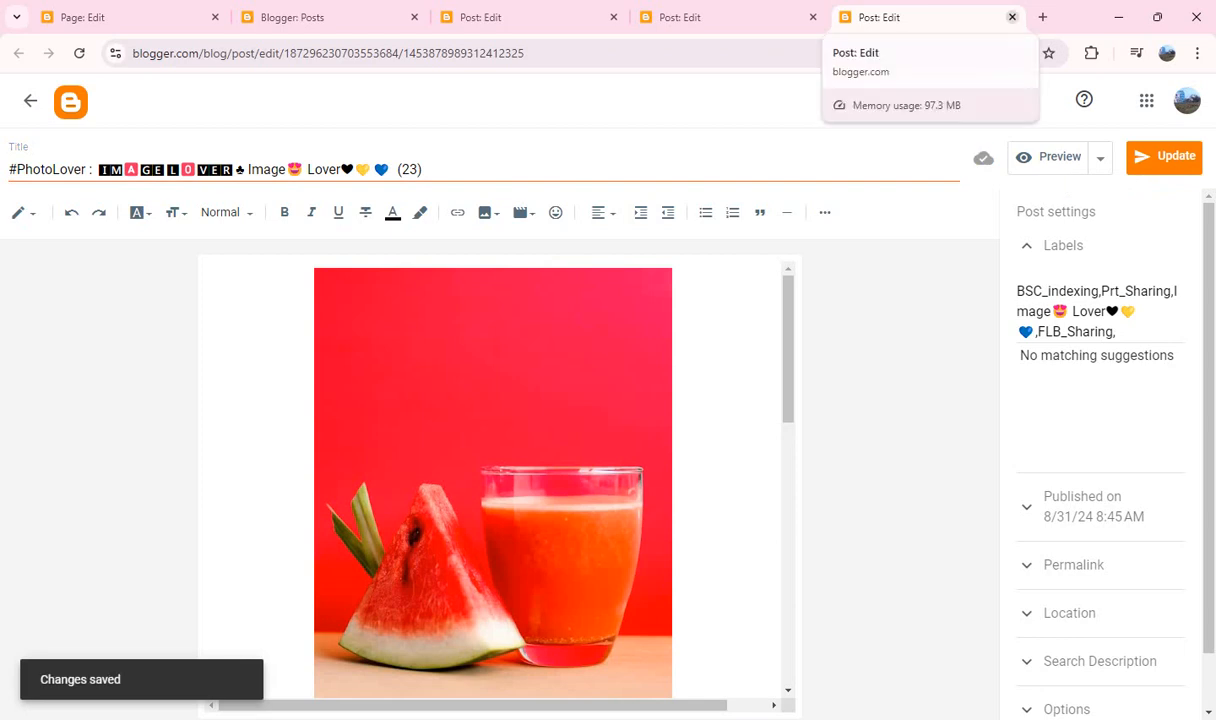
left_click(1012, 17)
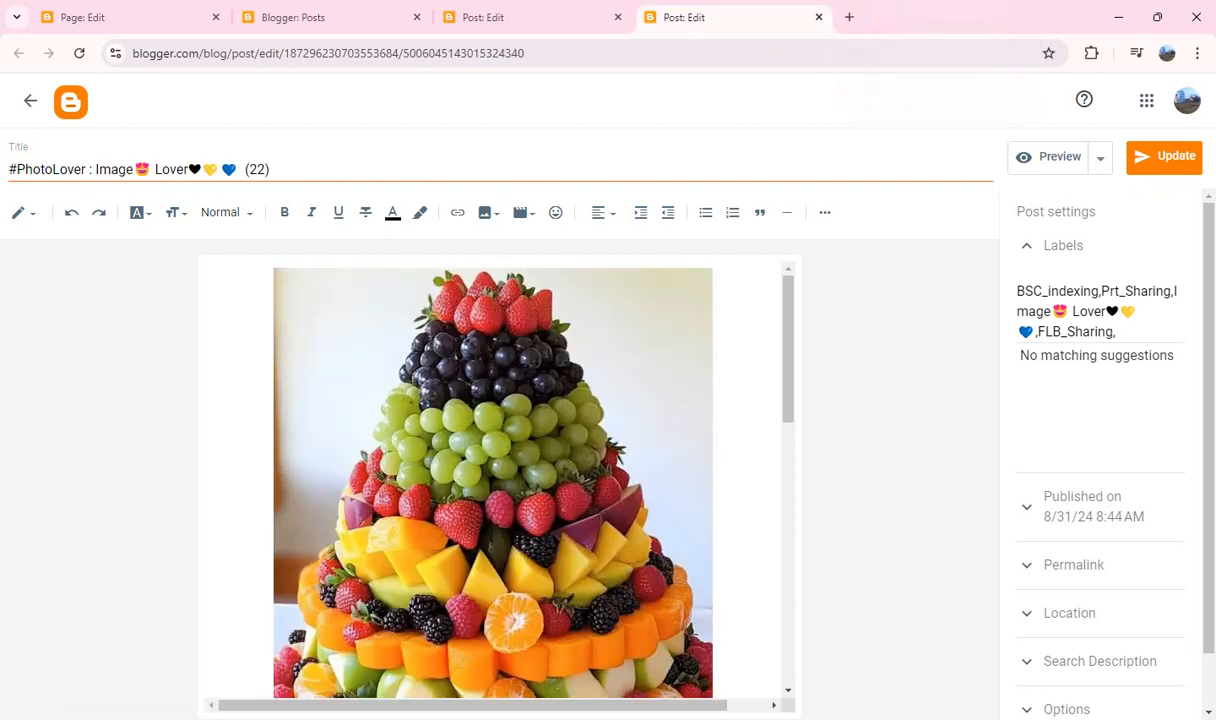
left_click(95, 170)
type("🅸🅼🅰🅶🅴 🅻🅾🆅🅴🆁 ♣,")
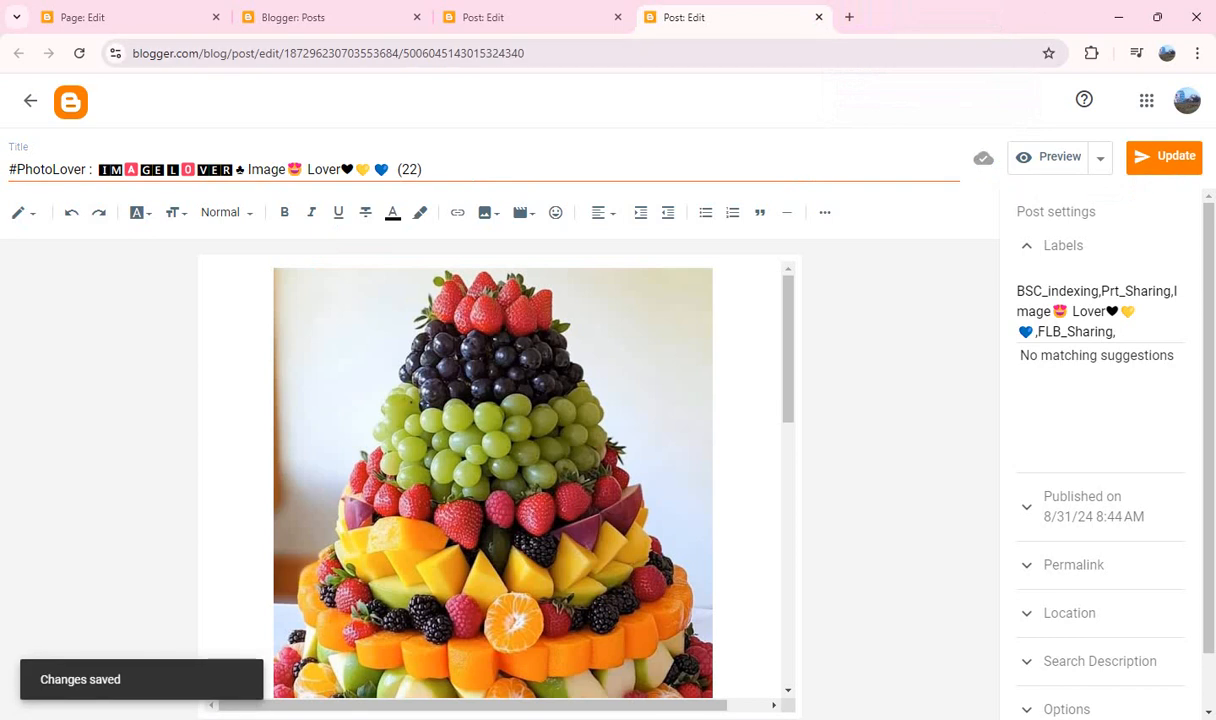
left_click(818, 17)
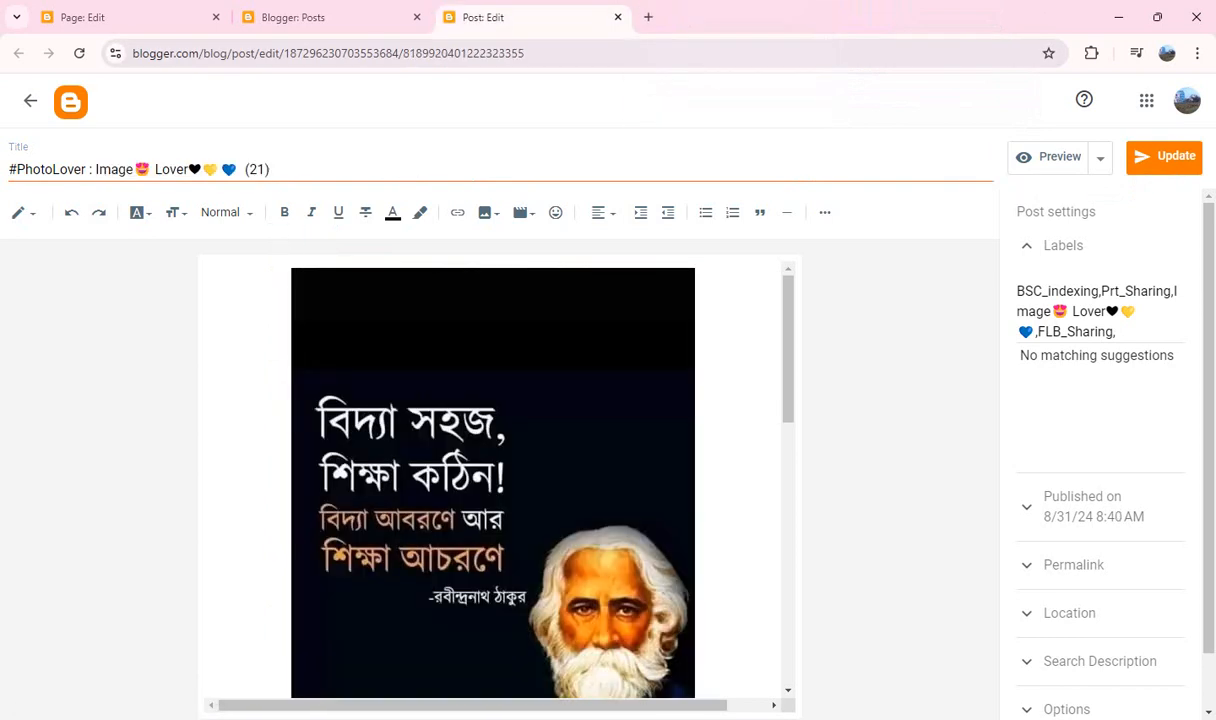
- Insert 🅸🅼🅰🅶🅴🅻🅾🆅🅴🆁♣ after "#PhotoLover :" in the title of post (21), update the post and close it
left_click(93, 170)
type("🅸🅼🅰🅶🅴 🅻🅾🆅🅴🆁 ♣")
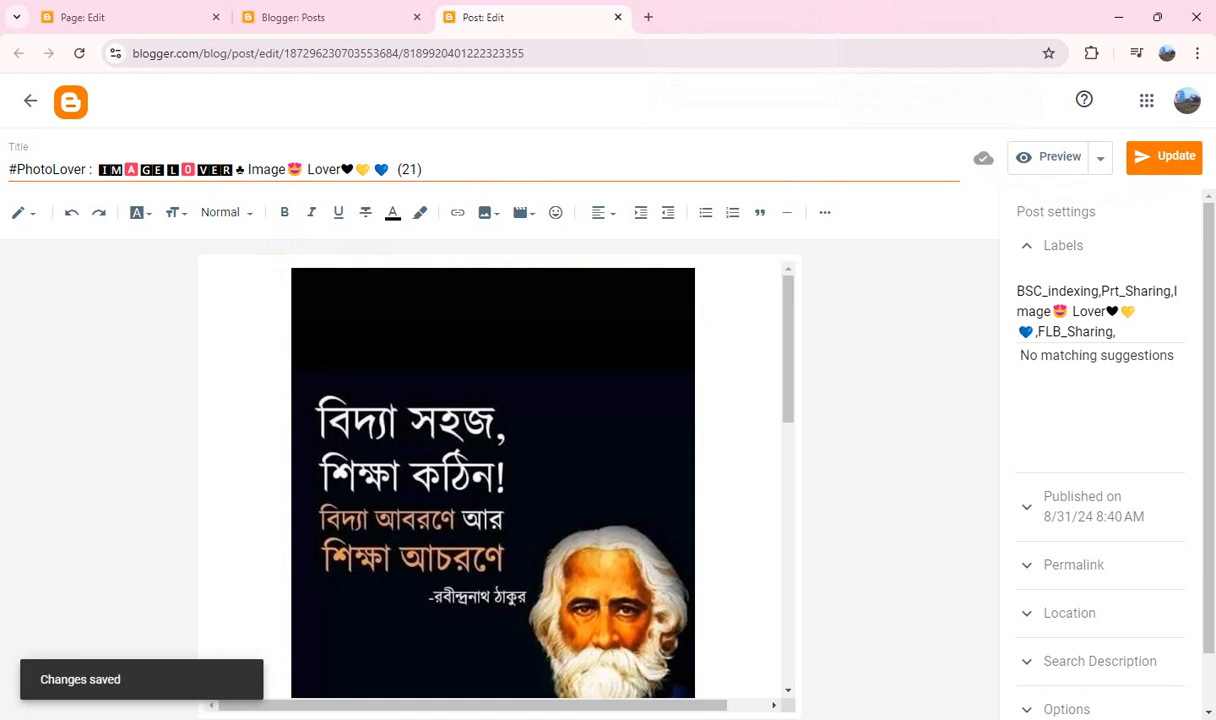
left_click(618, 17)
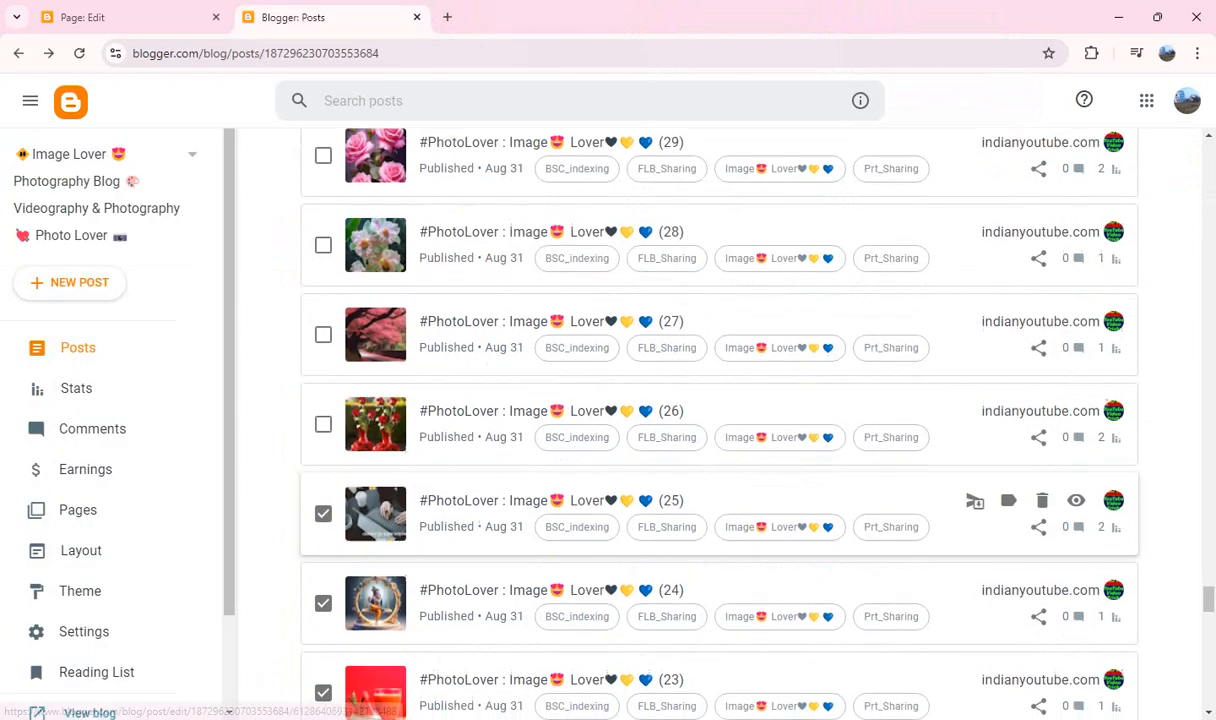
- Mark posts (26) and (27), open each for editing in its own browser tab, and return to the posts list
left_click(323, 430)
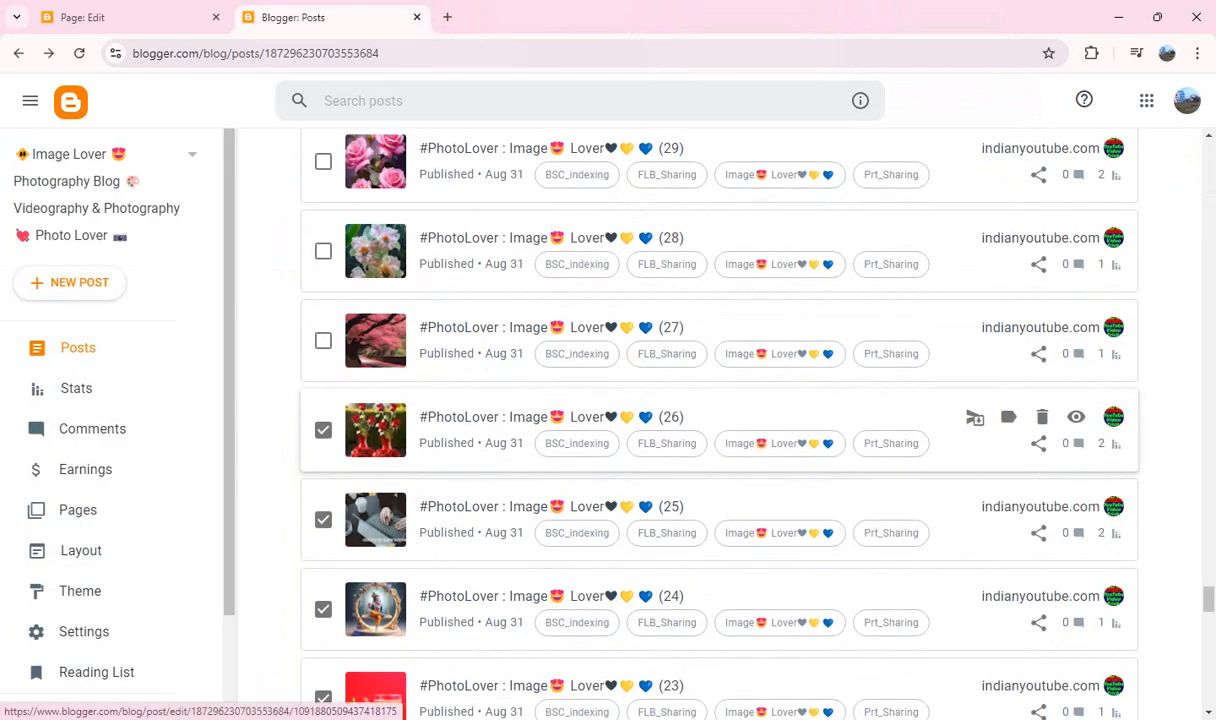
left_click_drag(565, 418, 608, 6)
left_click(350, 17)
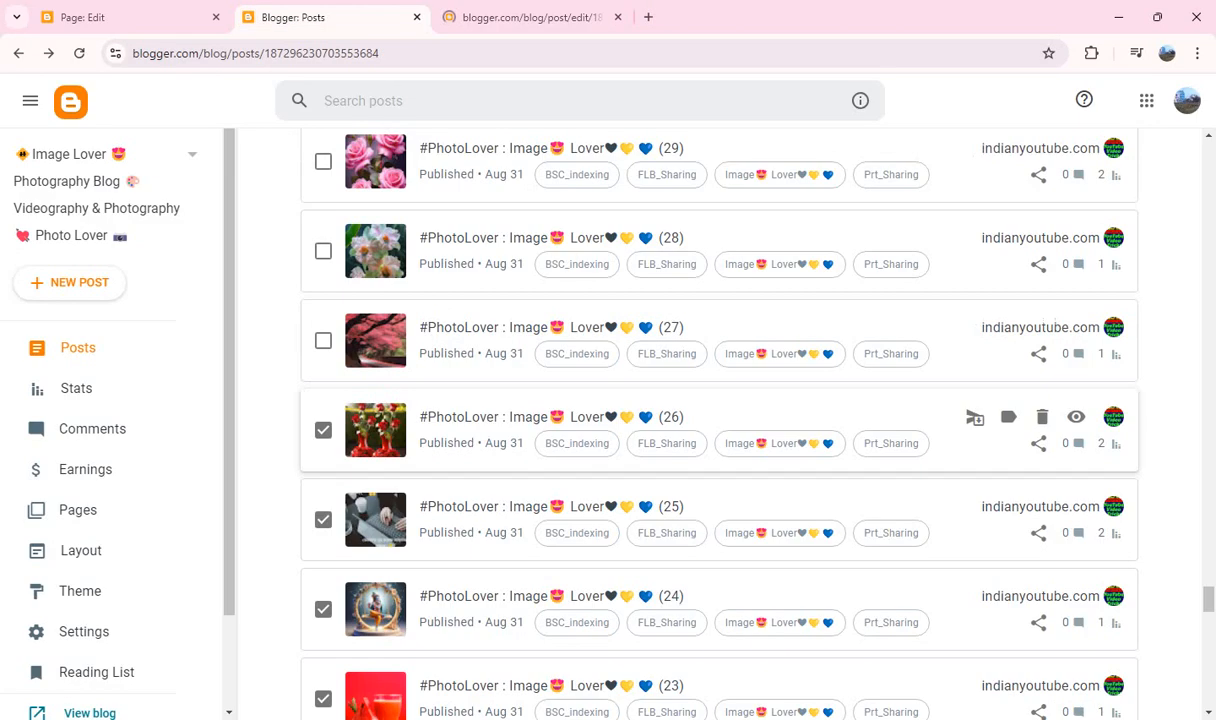
scroll(560, 415, "up", 2)
left_click(323, 509)
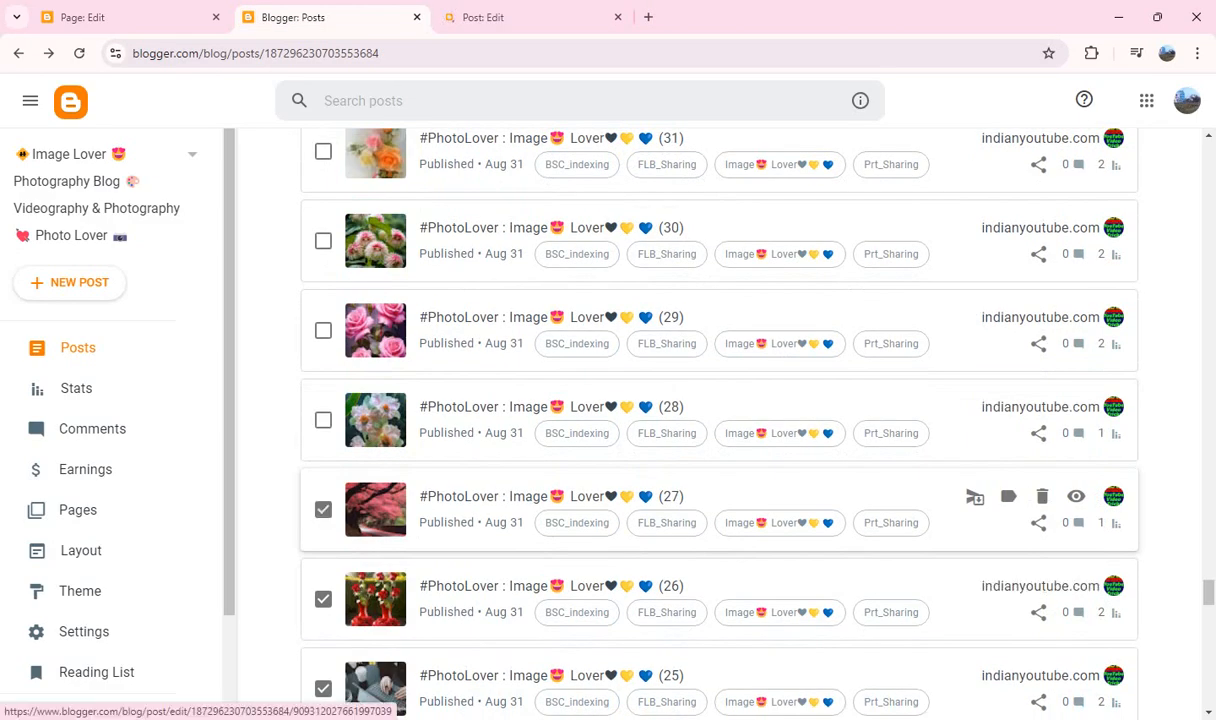
left_click_drag(480, 496, 640, 17)
left_click(300, 17)
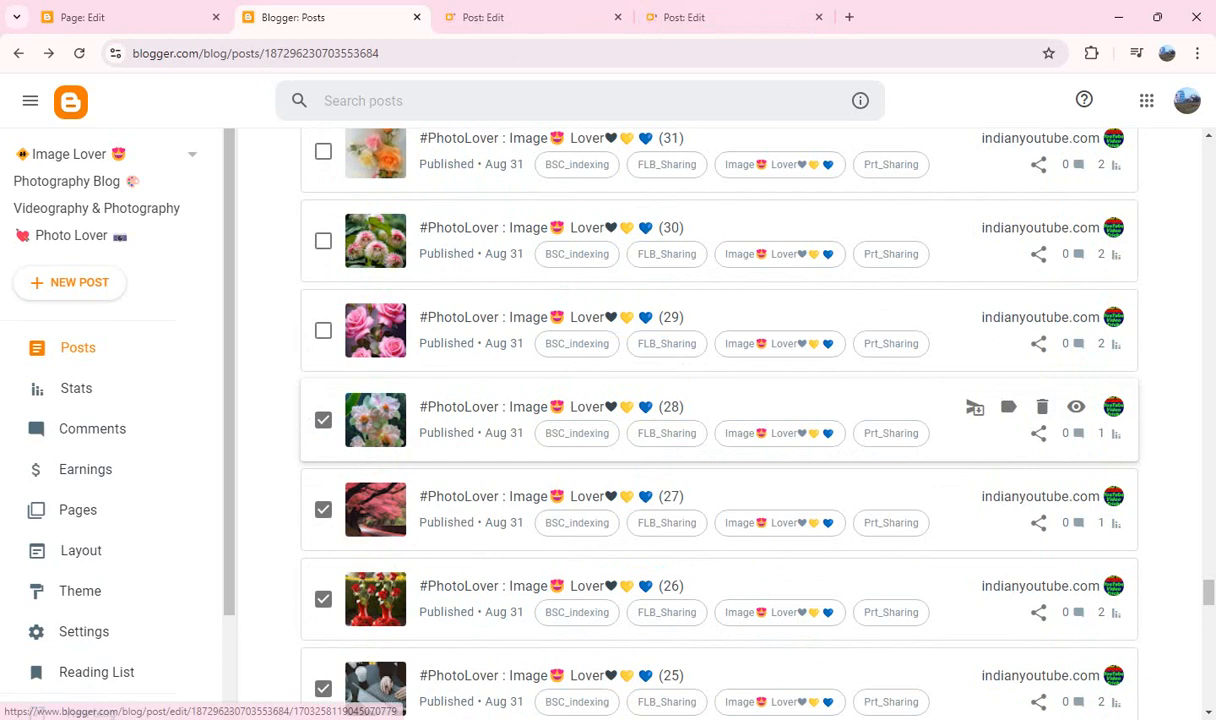
- Mark posts (28) and (29), open each for editing in its own browser tab, and return to the posts list
left_click_drag(520, 407, 912, 14)
left_click(310, 17)
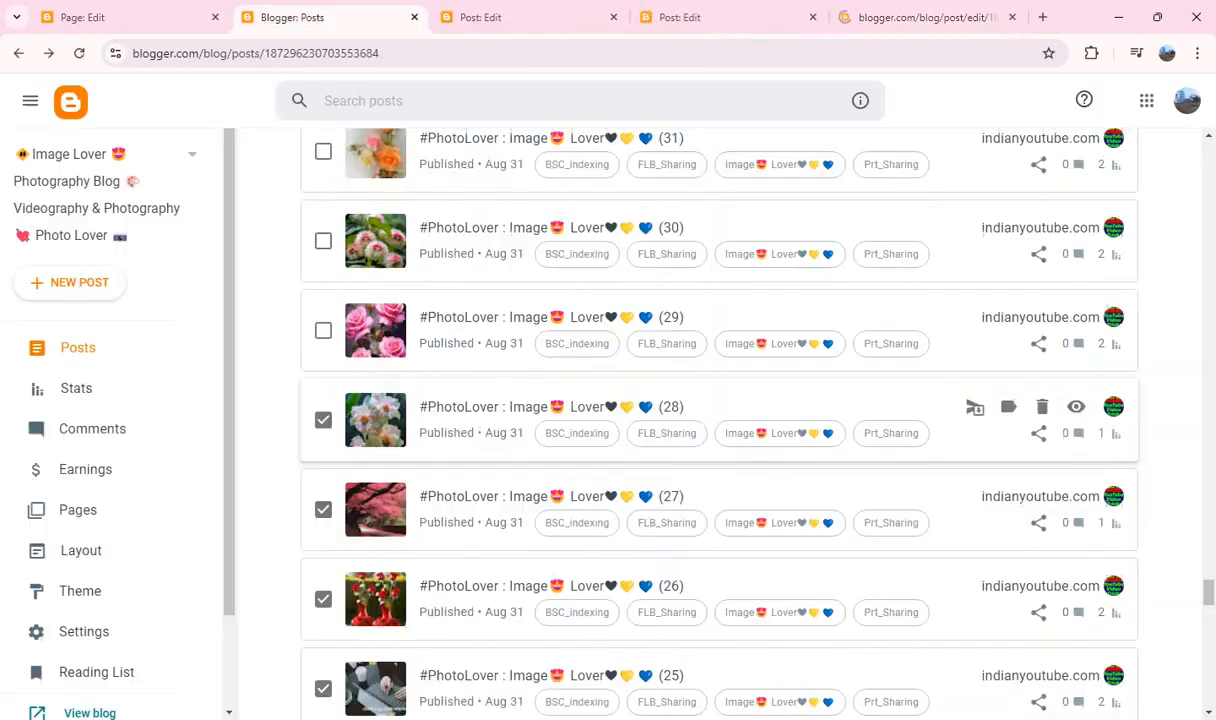
scroll(600, 420, "up", 1)
left_click(323, 414)
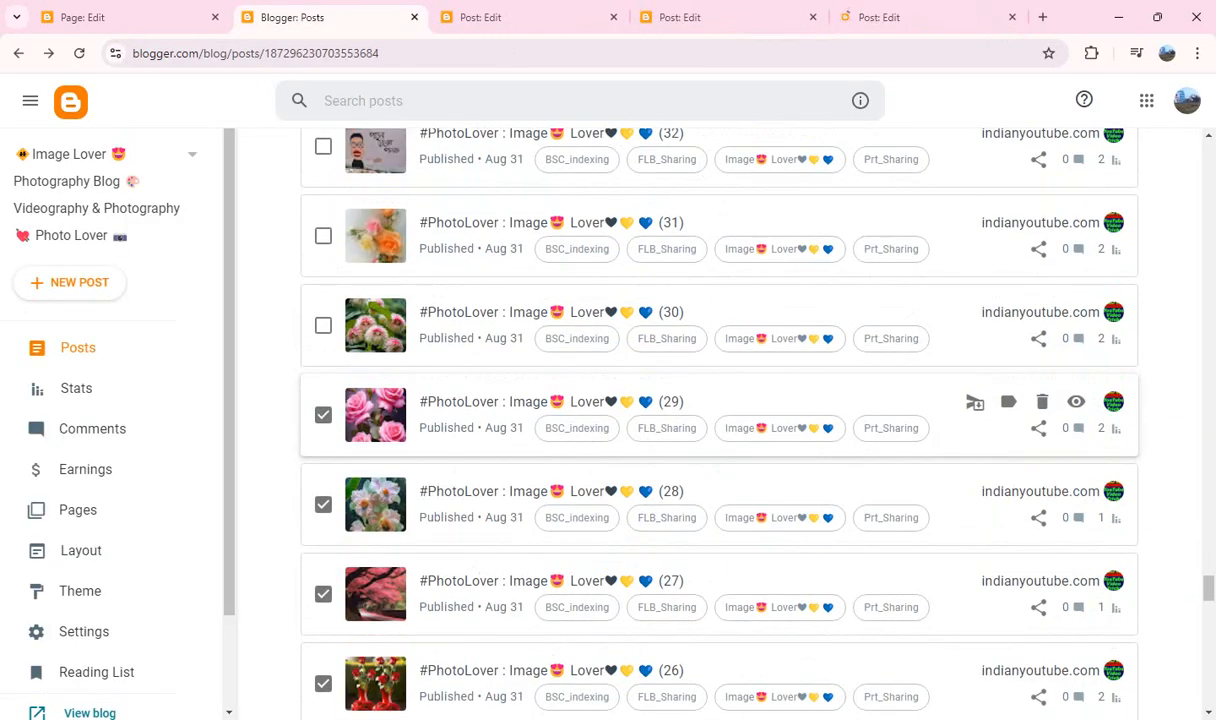
left_click_drag(520, 401, 1030, 14)
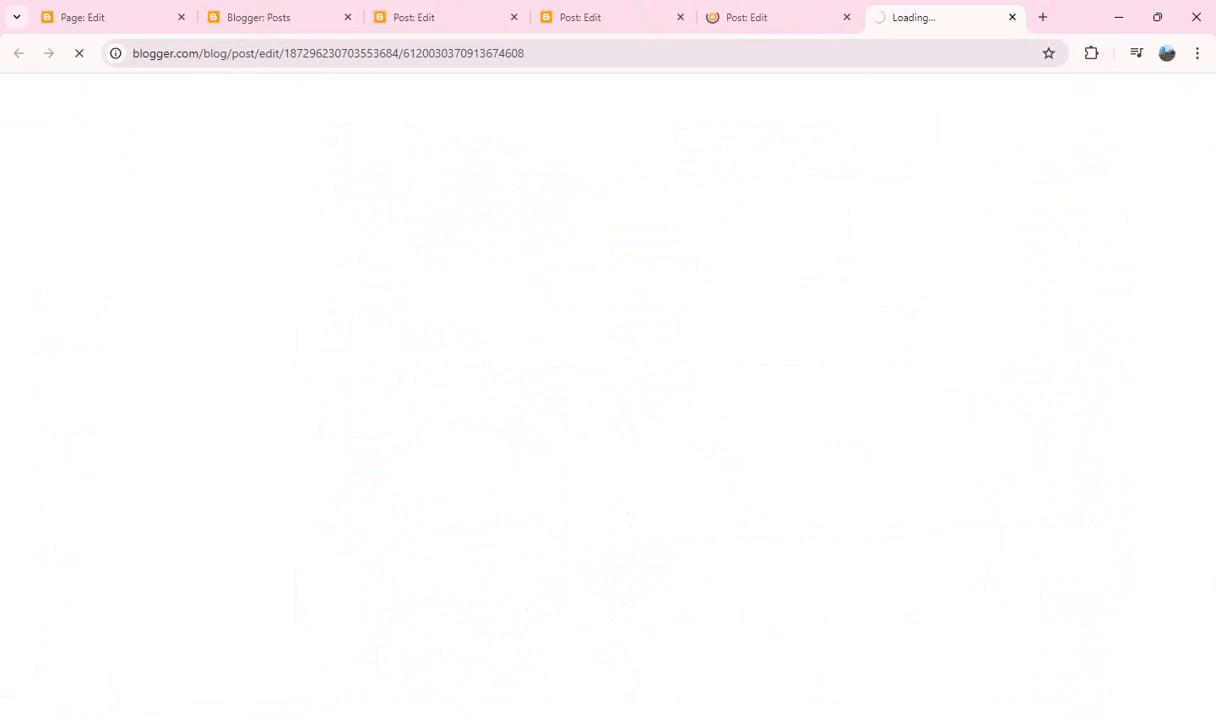
left_click(285, 17)
- Mark post (30), open it in its own tab, insert 🅸🅼🅰🅶🅴🅻🅾🆅🅴🆁♣ after "#PhotoLover :" in its title, and update and close it
scroll(560, 400, "up", 1)
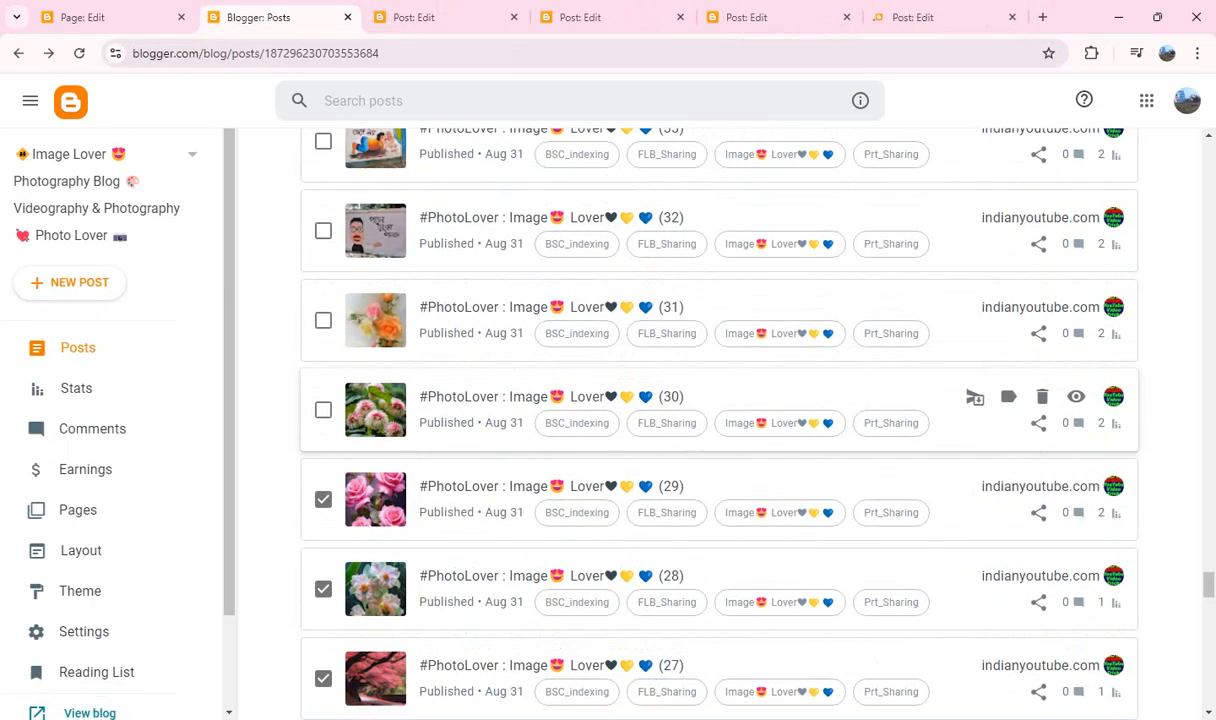
left_click(323, 409)
left_click_drag(520, 396, 1030, 14)
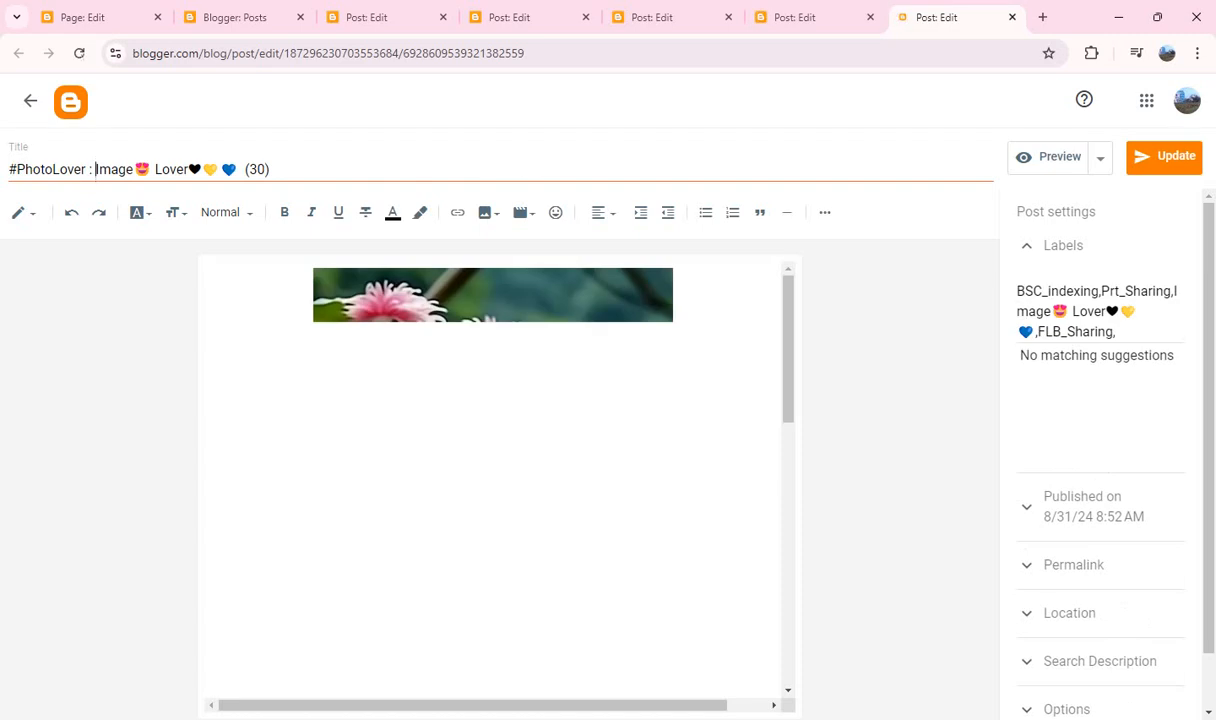
type("🅸🅼🅰🅶🅴 🅻🅾🆅🅴🆁 ♣")
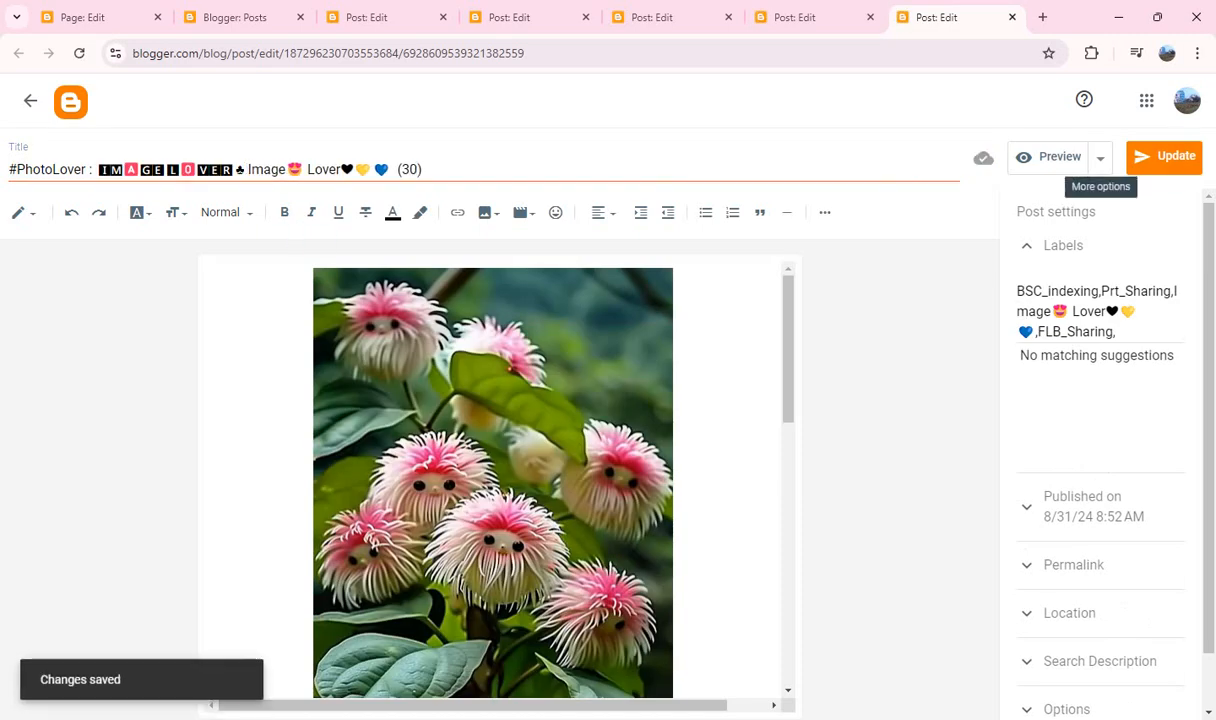
left_click(1012, 17)
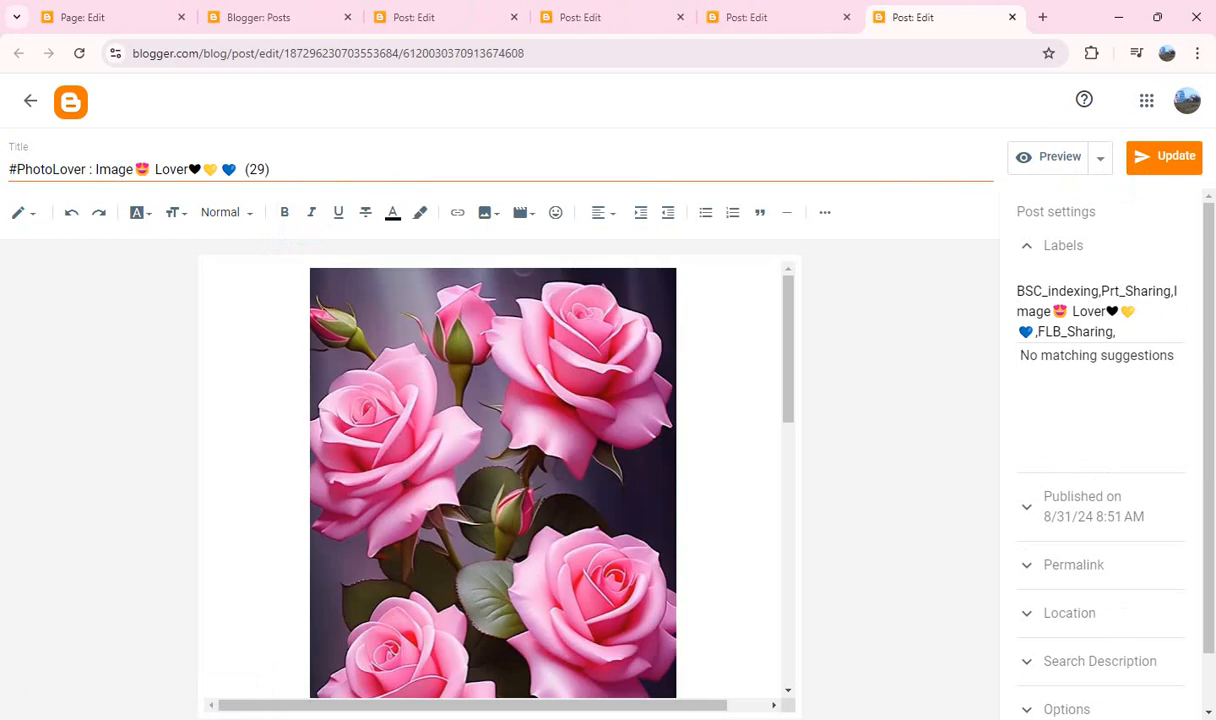
- Insert 🅸🅼🅰🅶🅴🅻🅾🆅🅴🆁♣ after "#PhotoLover :" in the titles of posts (29) and (28), updating and closing each post
type("IMAGE LOVER ♣")
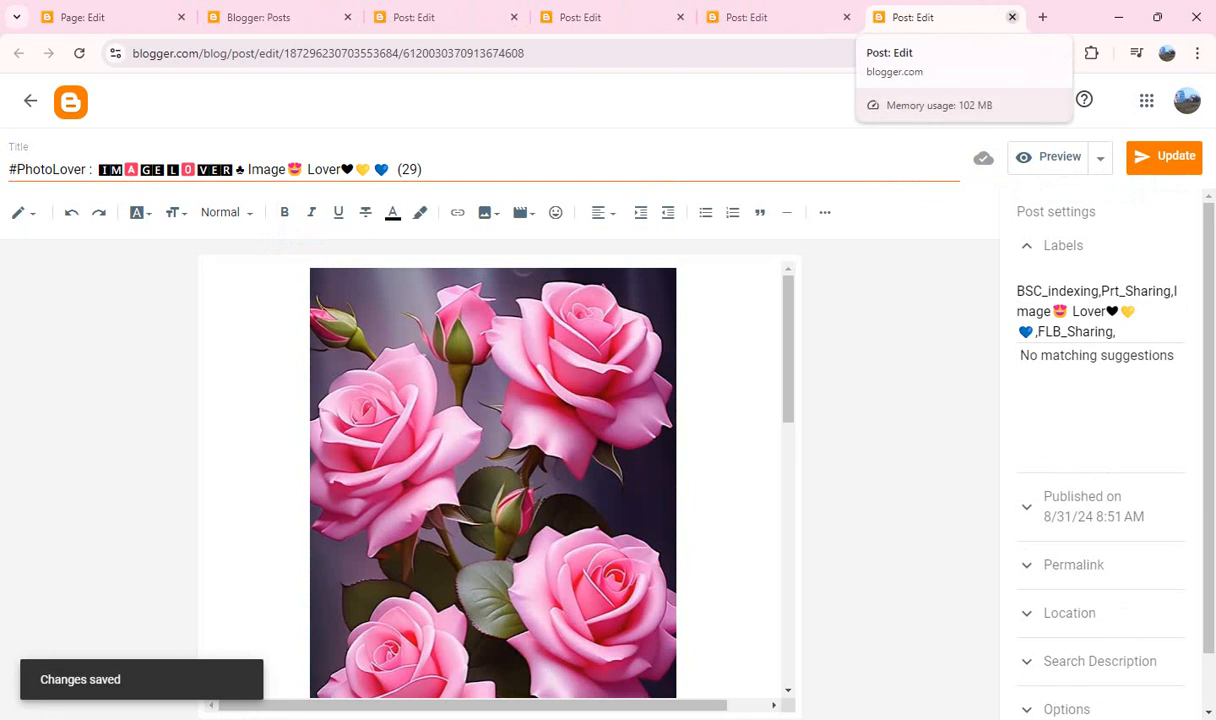
left_click(1012, 17)
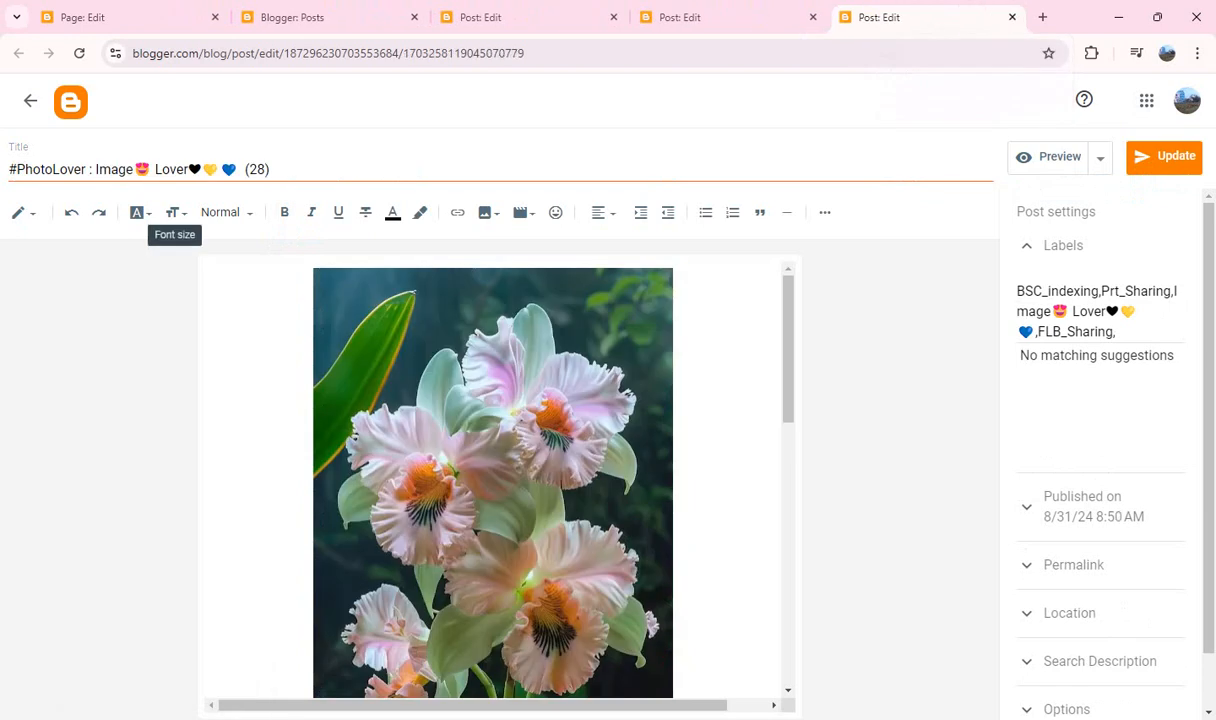
left_click(96, 170)
type("🅸🅼🅰🅶🅴 🅻🅾🆅🅴🆁 ♣")
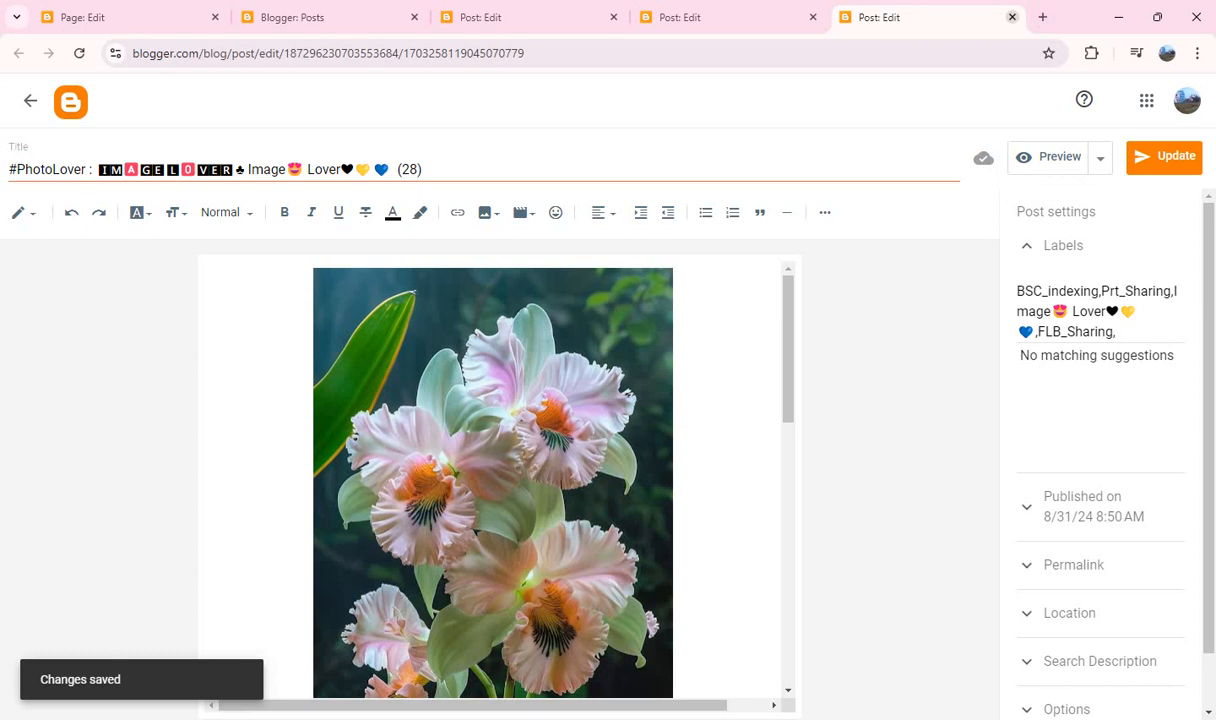
left_click(1012, 17)
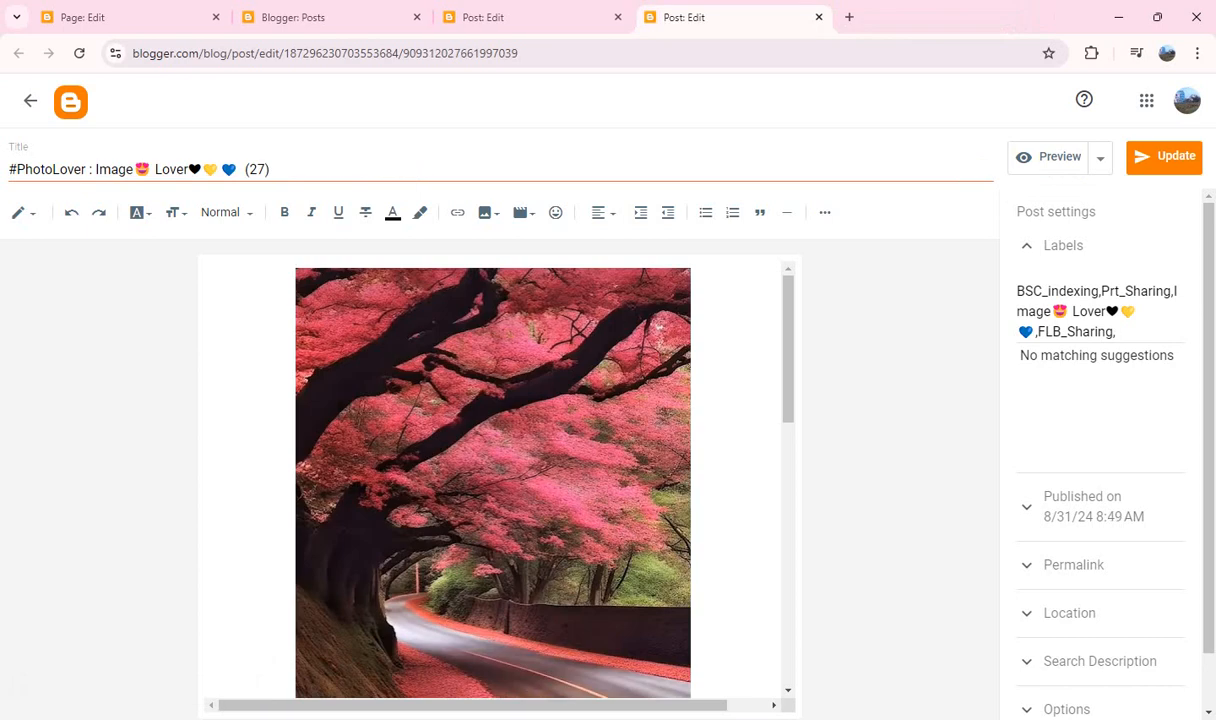
- Insert 🅸🅼🅰🅶🅴🅻🅾🆅🅴🆁♣ after "#PhotoLover :" in the titles of posts (27) and (26), updating and closing each post
left_click(96, 170)
type("🅸🅼🅰🅶🅴 🅻🅾🆅🅴🆁 ♣")
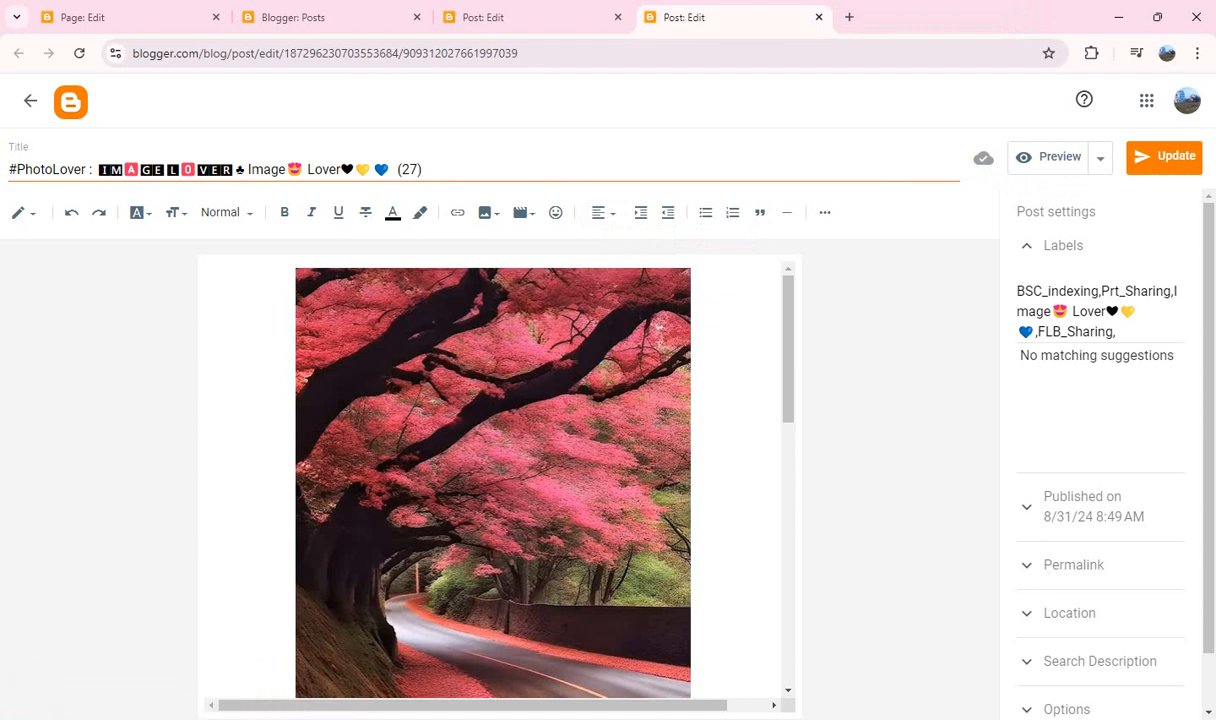
left_click(818, 17)
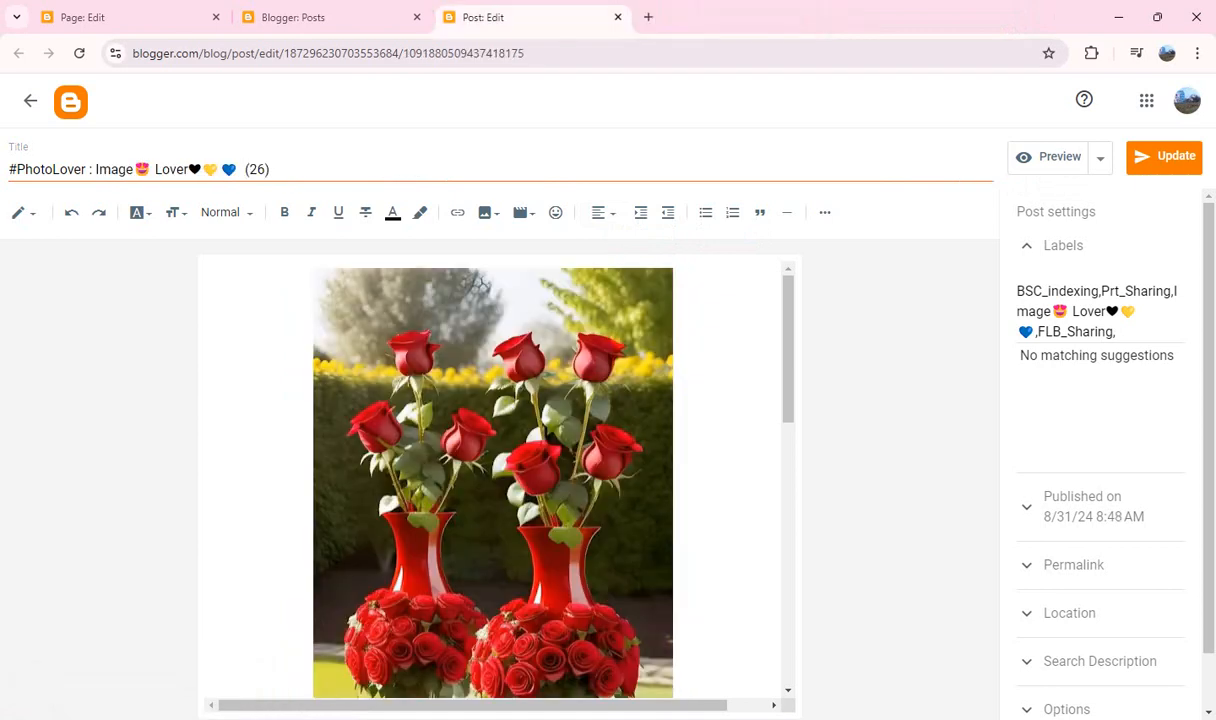
left_click(95, 169)
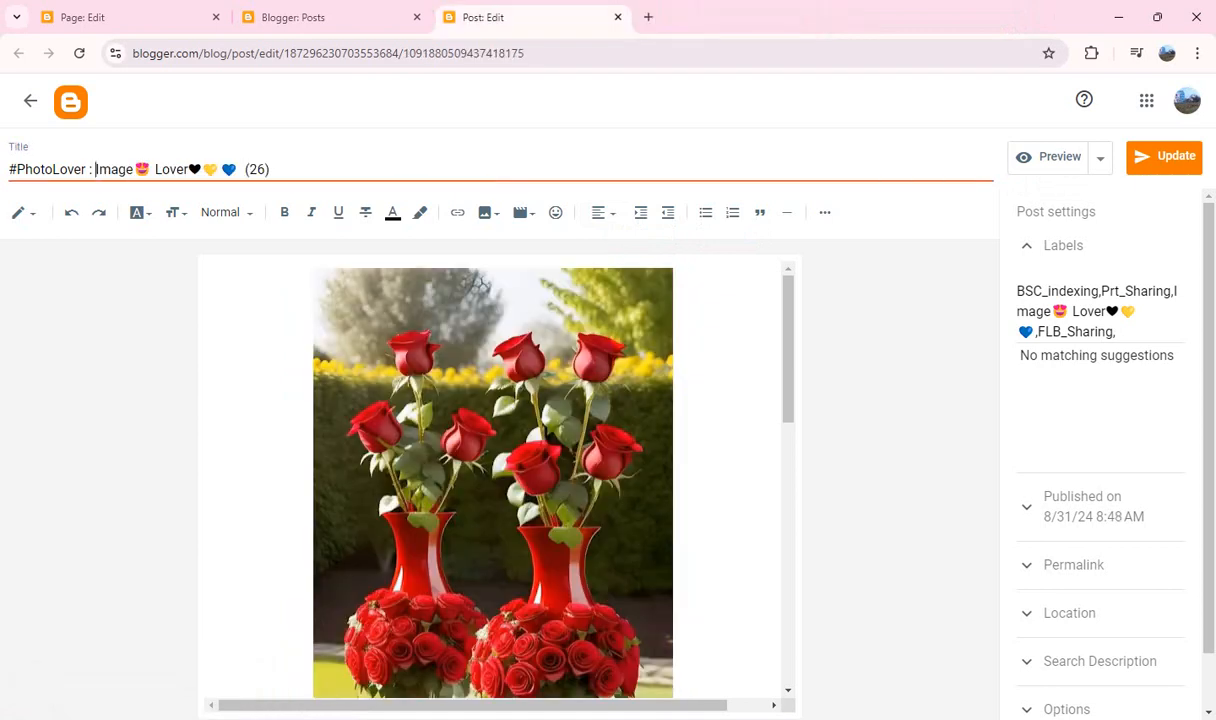
type("🅸🅼🅰🅶🅴 🅻🅾🆅🅴🆁 ♣")
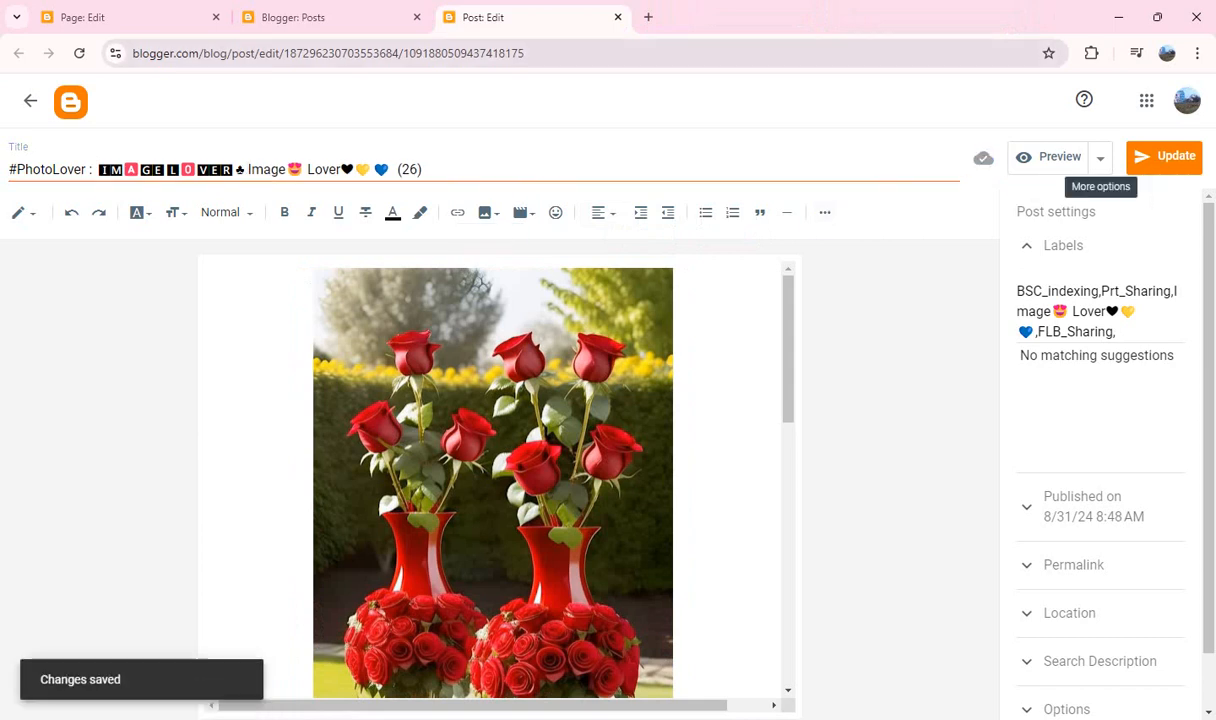
left_click(618, 17)
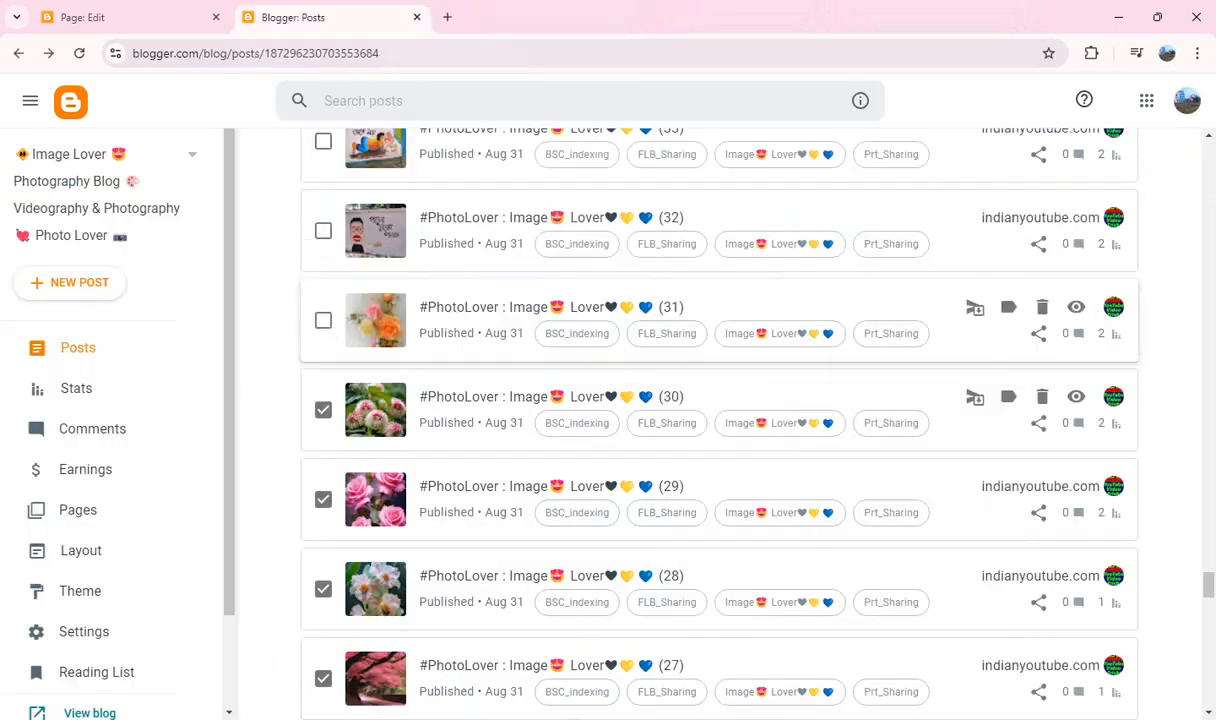
- View the published page of post (27), examine its title and page layout, and close it to return to the posts list
scroll(500, 390, "down", 1)
scroll(1076, 412, "down", 2)
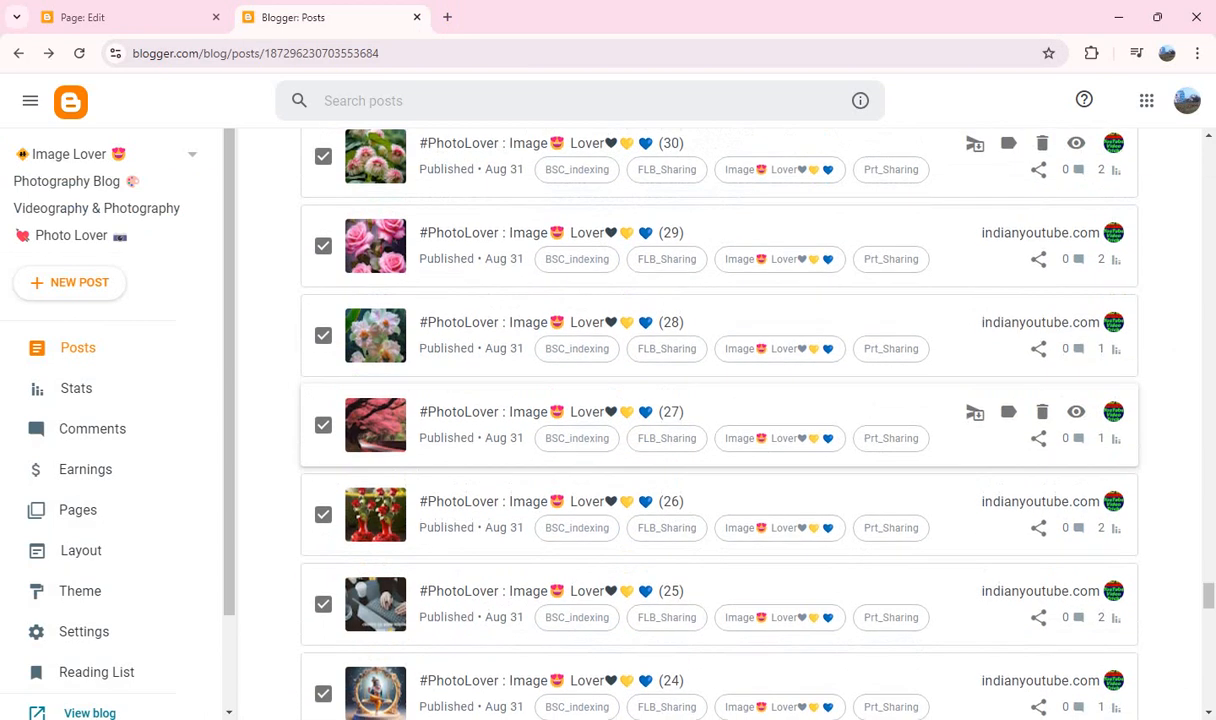
left_click(1076, 412)
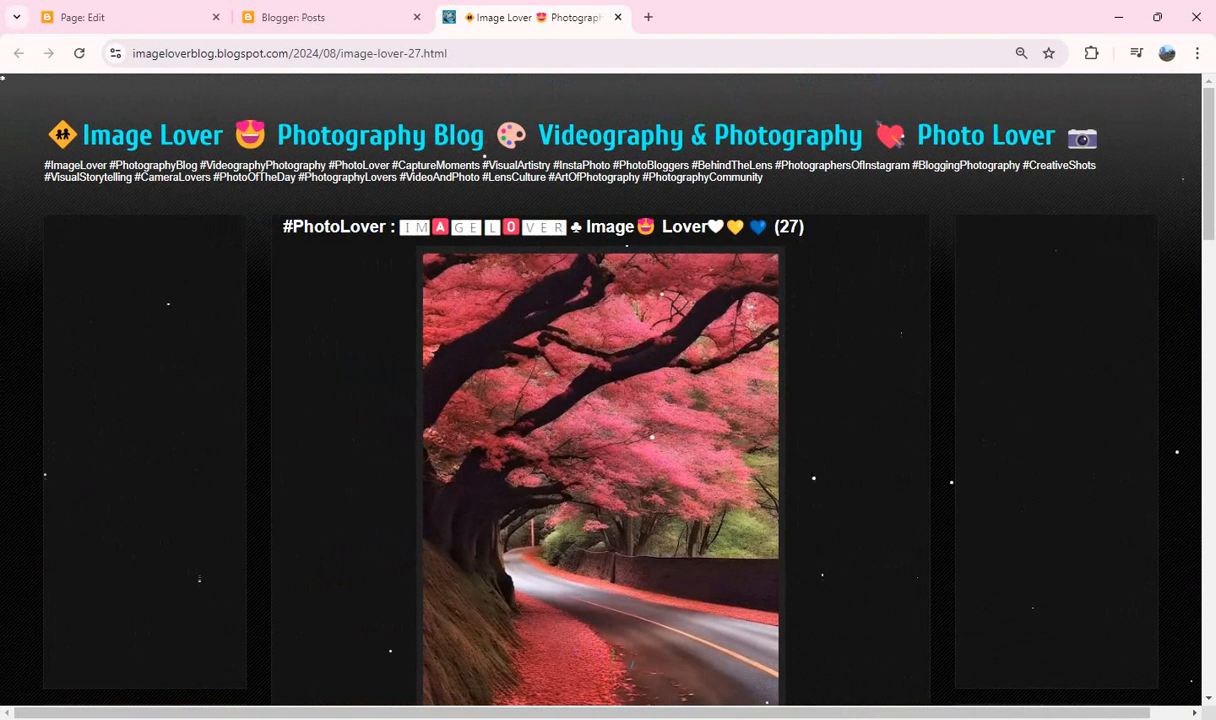
scroll(601, 390, "down", 13)
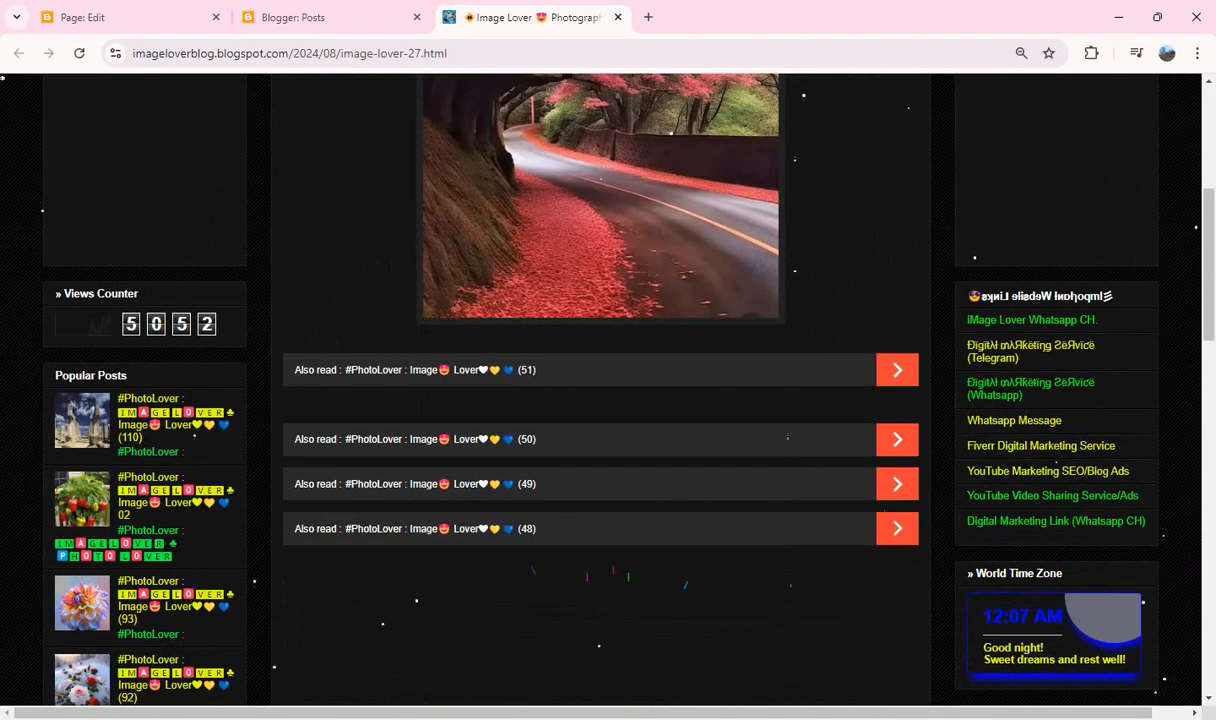
scroll(623, 449, "down", 3)
scroll(623, 449, "up", 8)
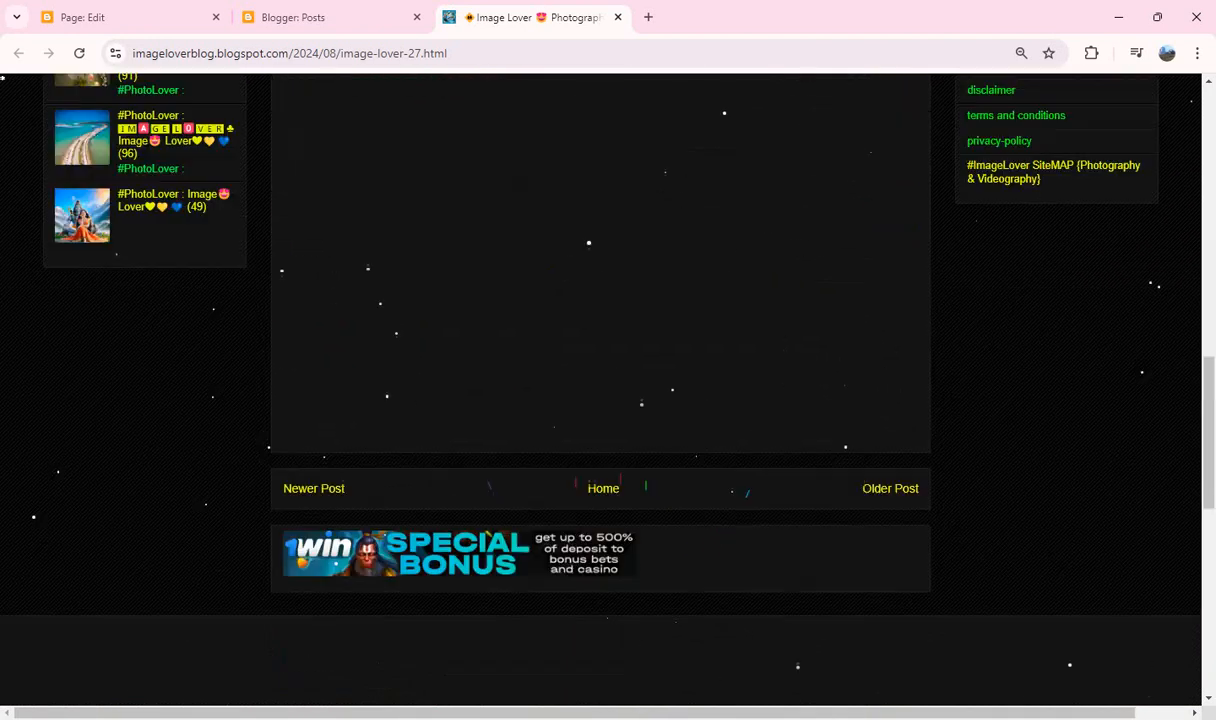
scroll(623, 449, "up", 2)
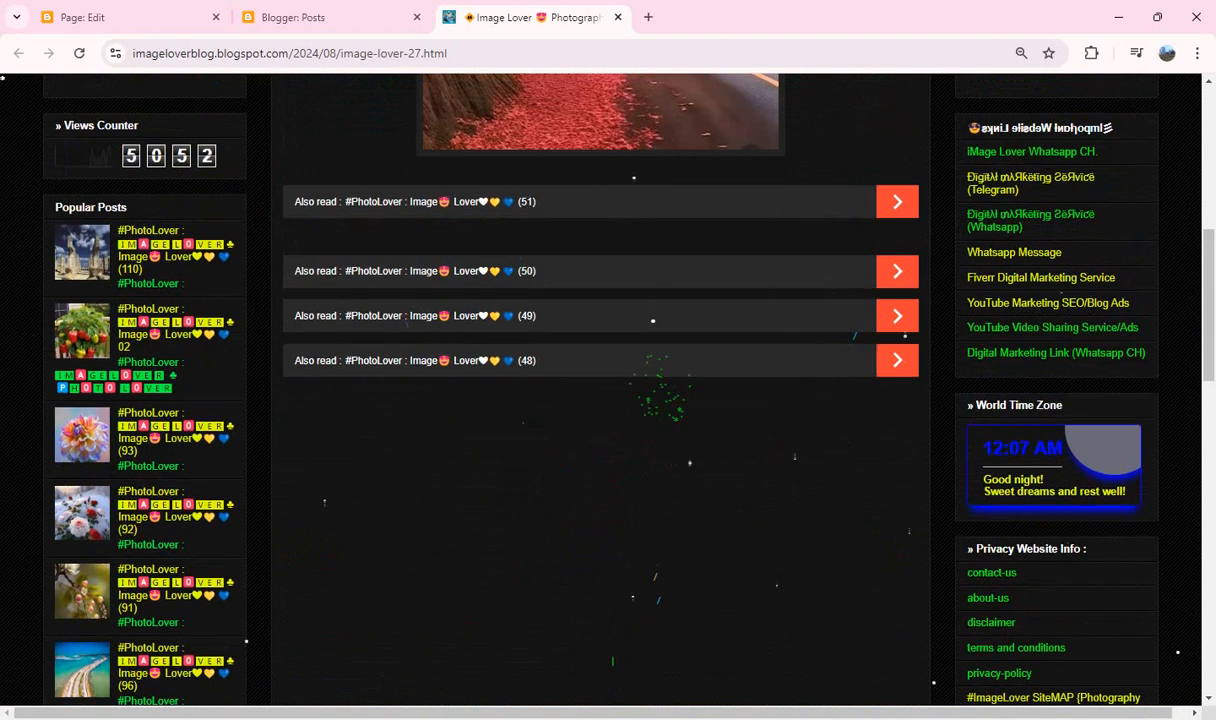
scroll(667, 373, "up", 8)
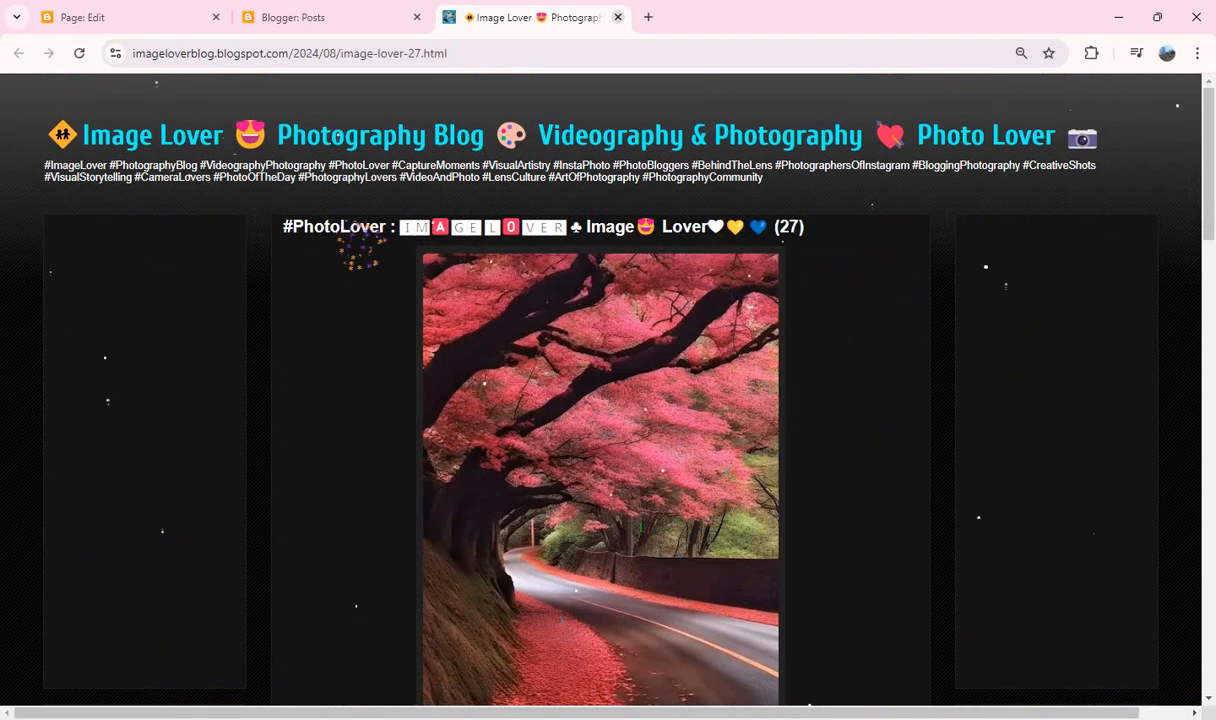
left_click(618, 17)
scroll(700, 400, "up", 2)
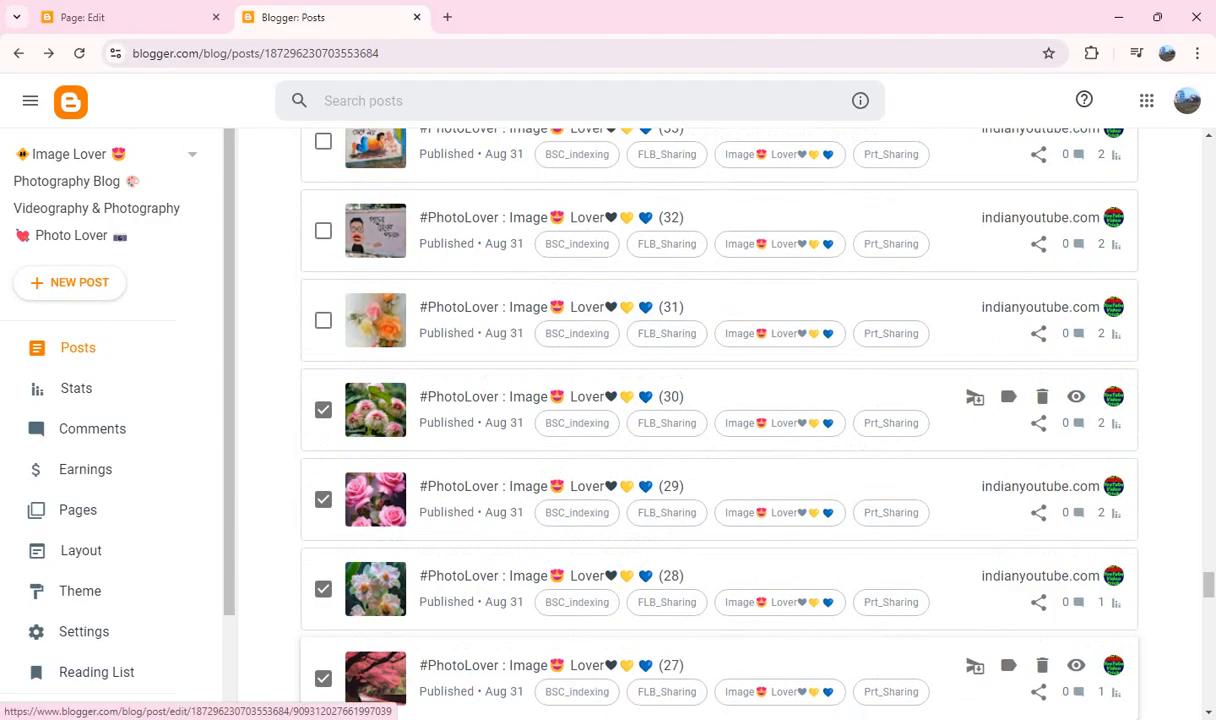